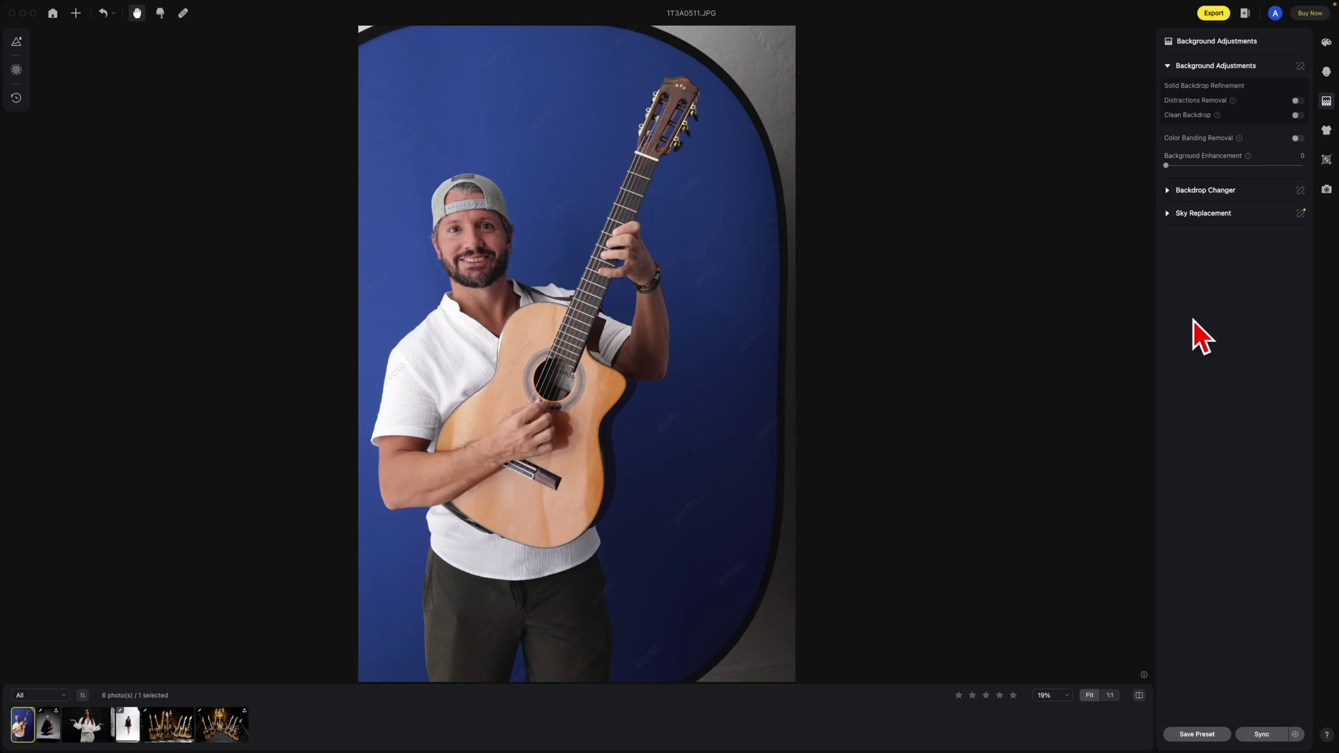
# Remove the guitarist photo's grey backdrop edge and clean its blue backdrop, then open 1T3A8475.JPG
pyautogui.click(1298, 101)
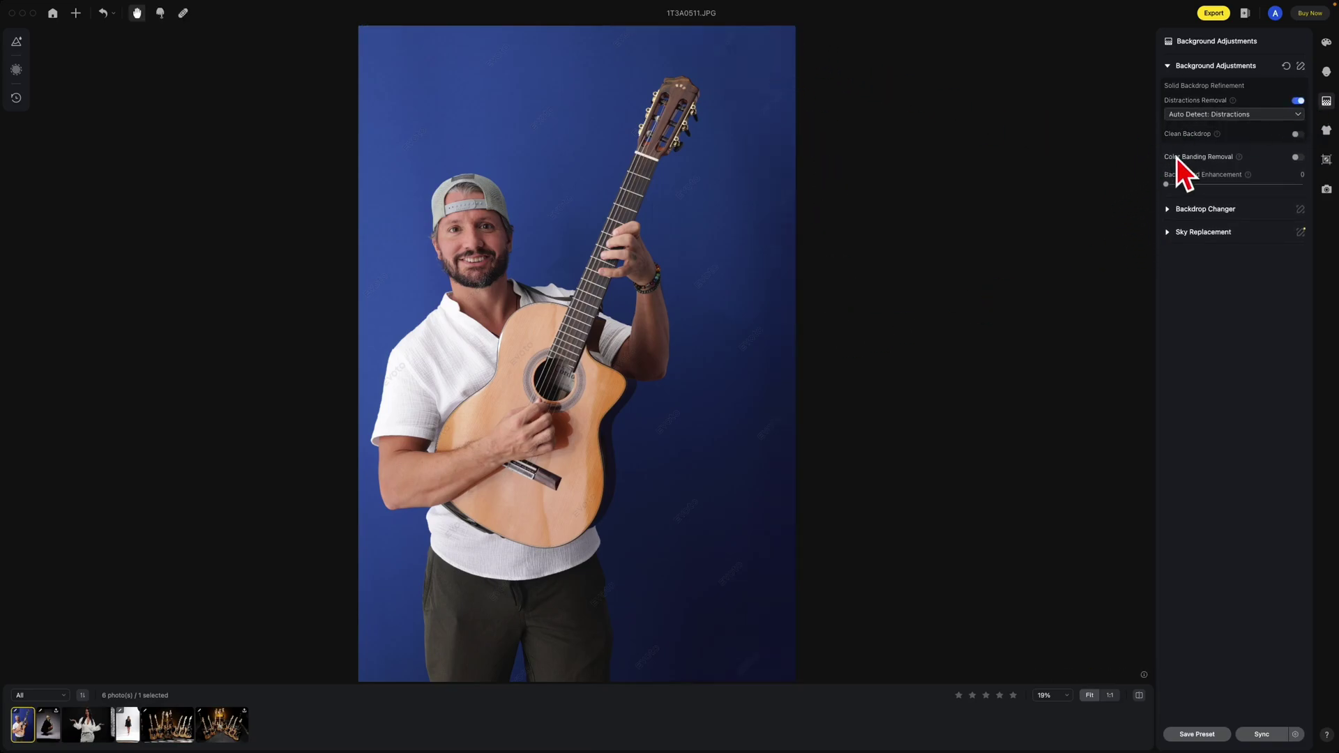
pyautogui.click(1298, 134)
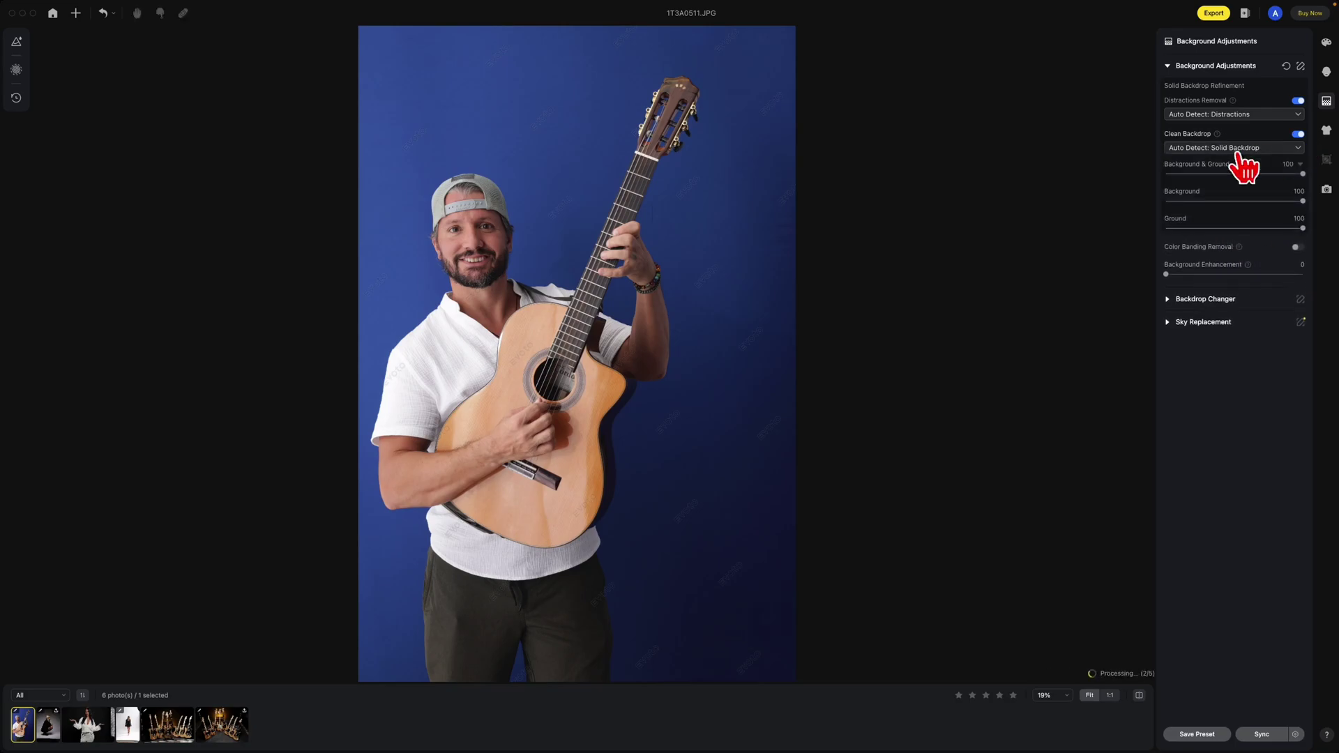
pyautogui.click(1139, 695)
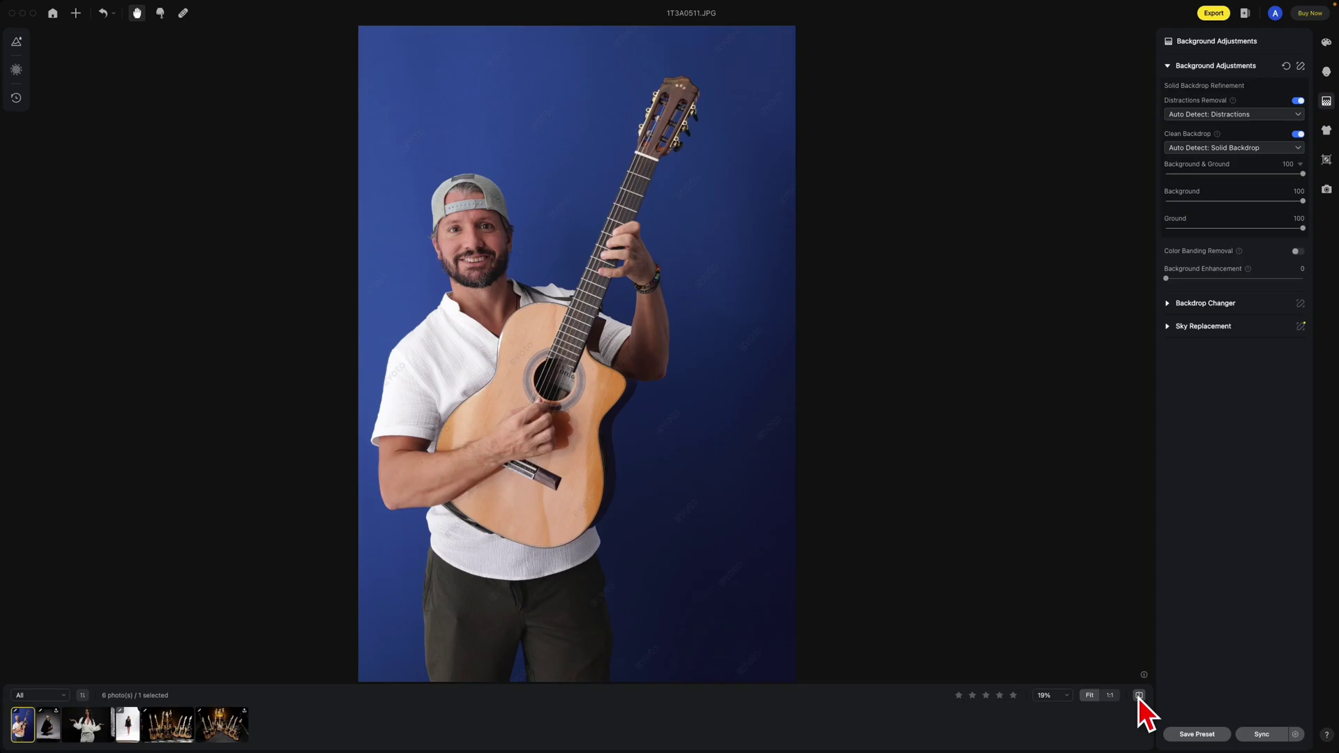
pyautogui.click(48, 726)
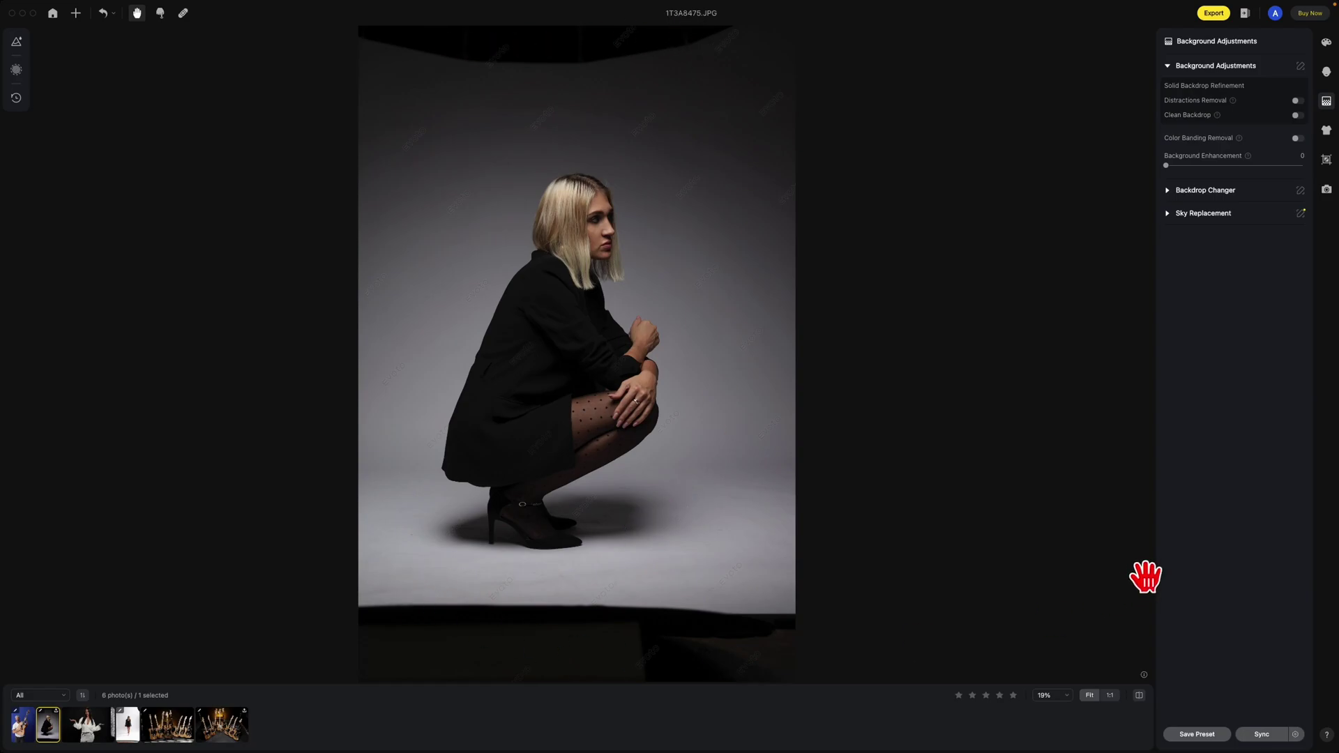
# Remove distractions and clean the crouching woman's grey backdrop, checking before and after
pyautogui.click(1297, 101)
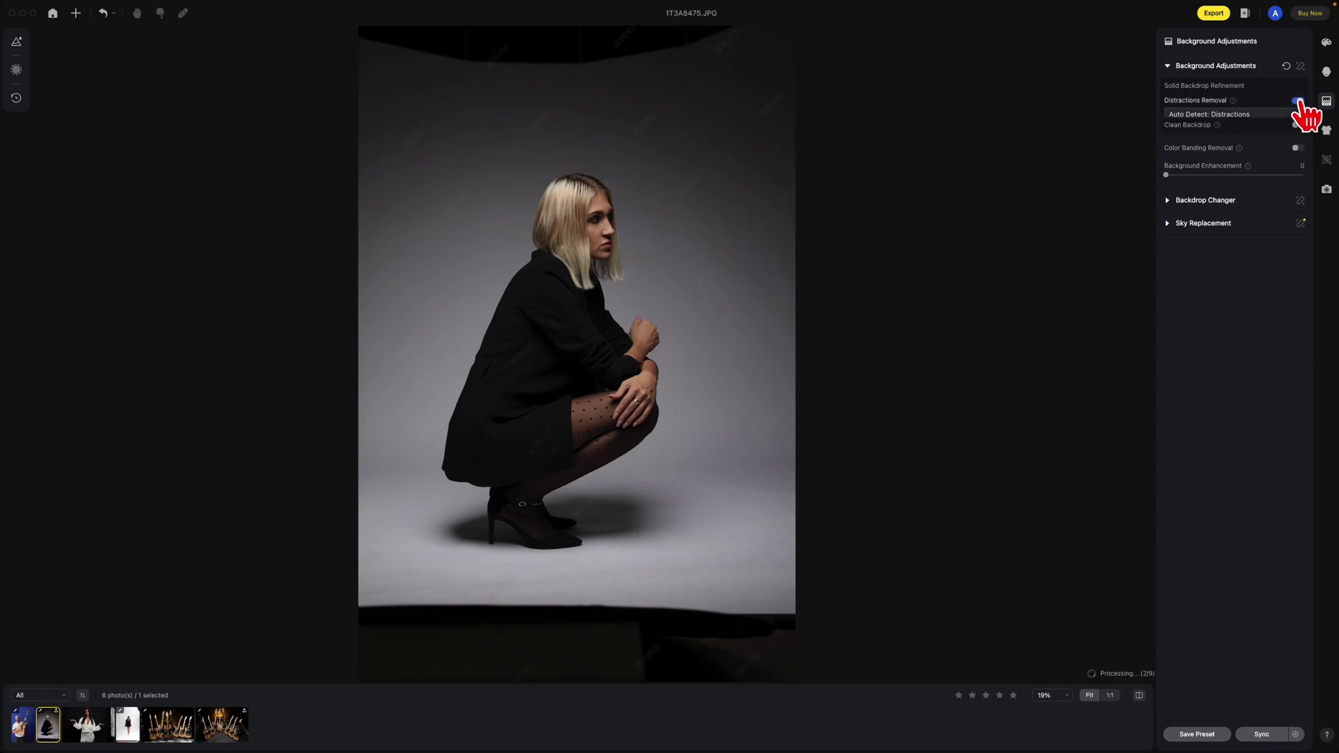
pyautogui.click(1297, 134)
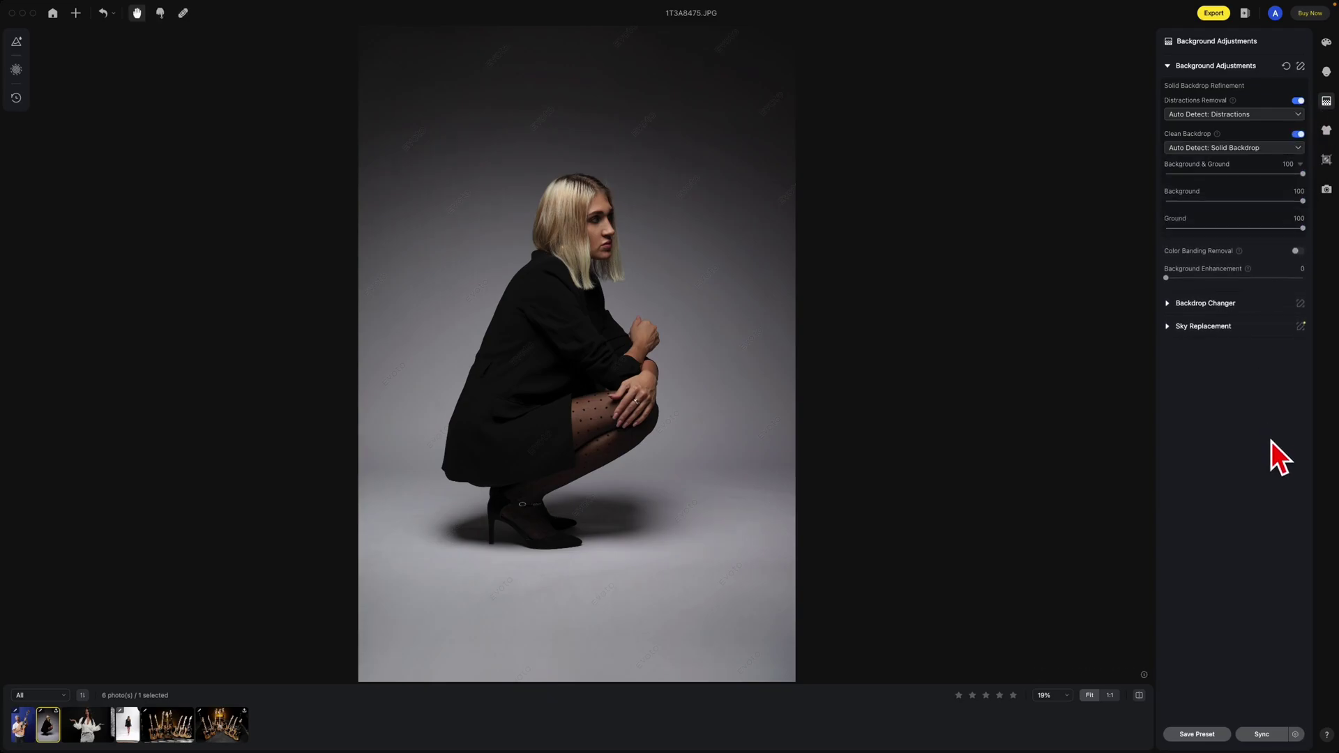
pyautogui.click(1139, 695)
pyautogui.click(1140, 694)
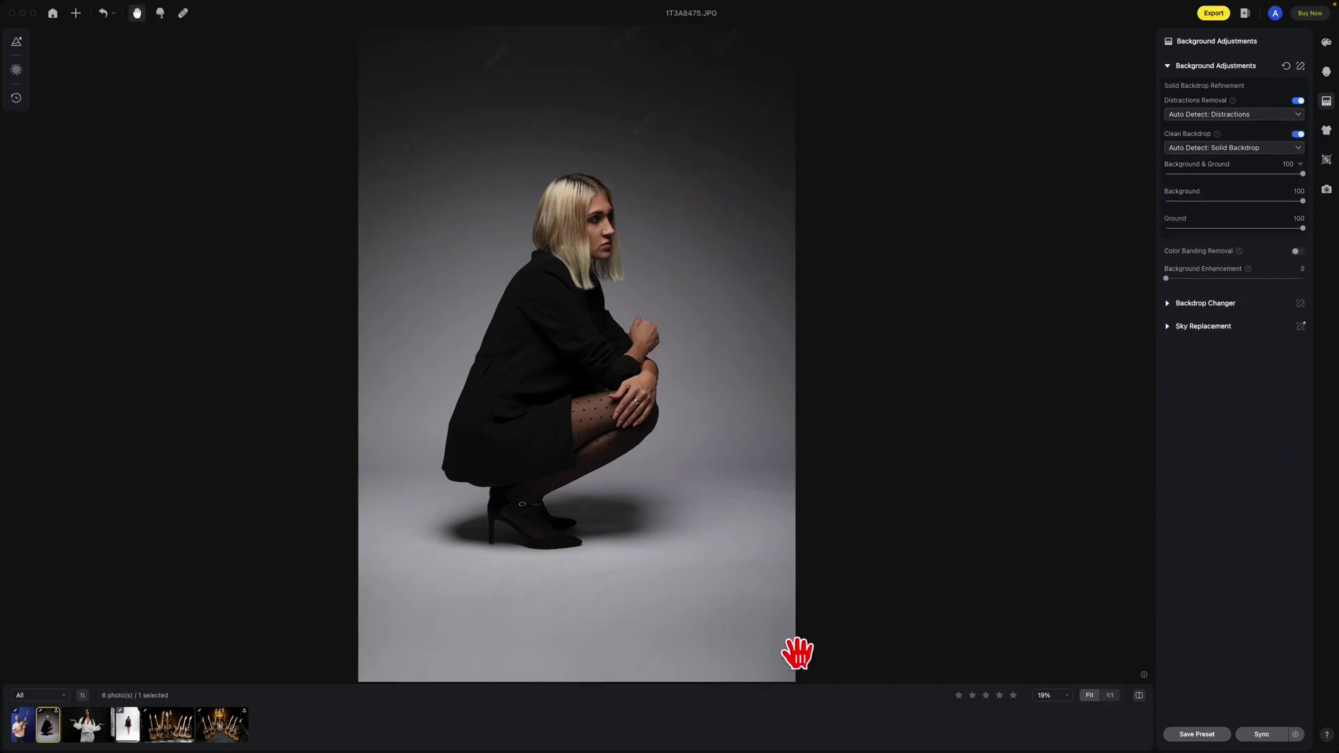
# Remove the softbox from the woman-in-white photo and the backdrop edge from the barefoot woman photo
pyautogui.click(77, 732)
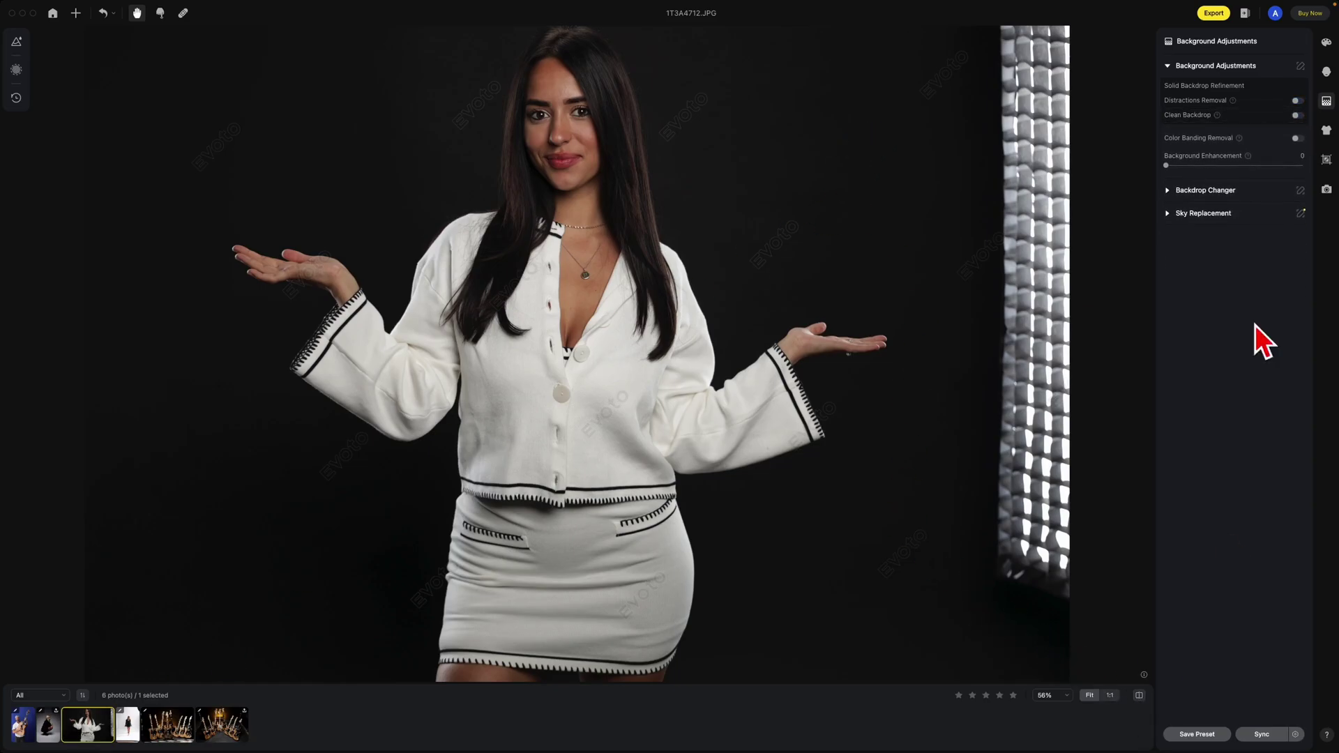
pyautogui.click(1297, 101)
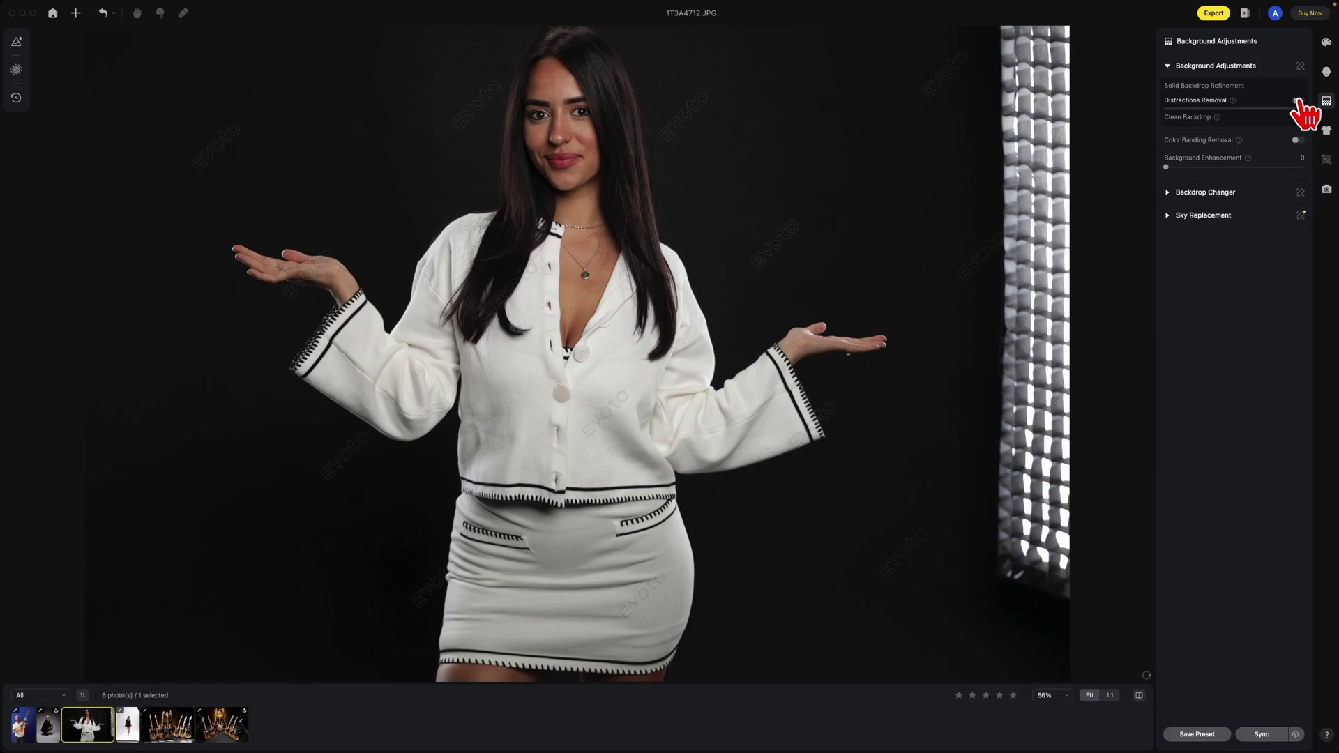
pyautogui.click(127, 726)
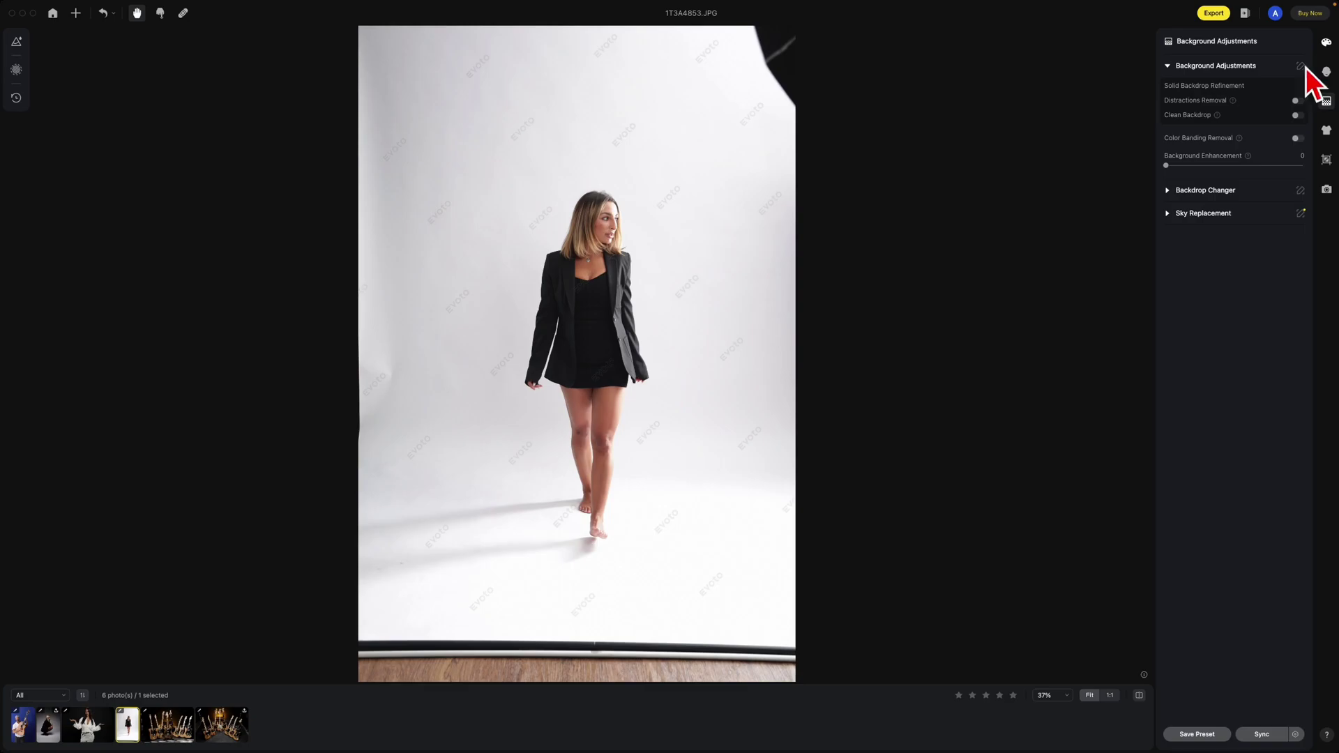
pyautogui.click(1297, 101)
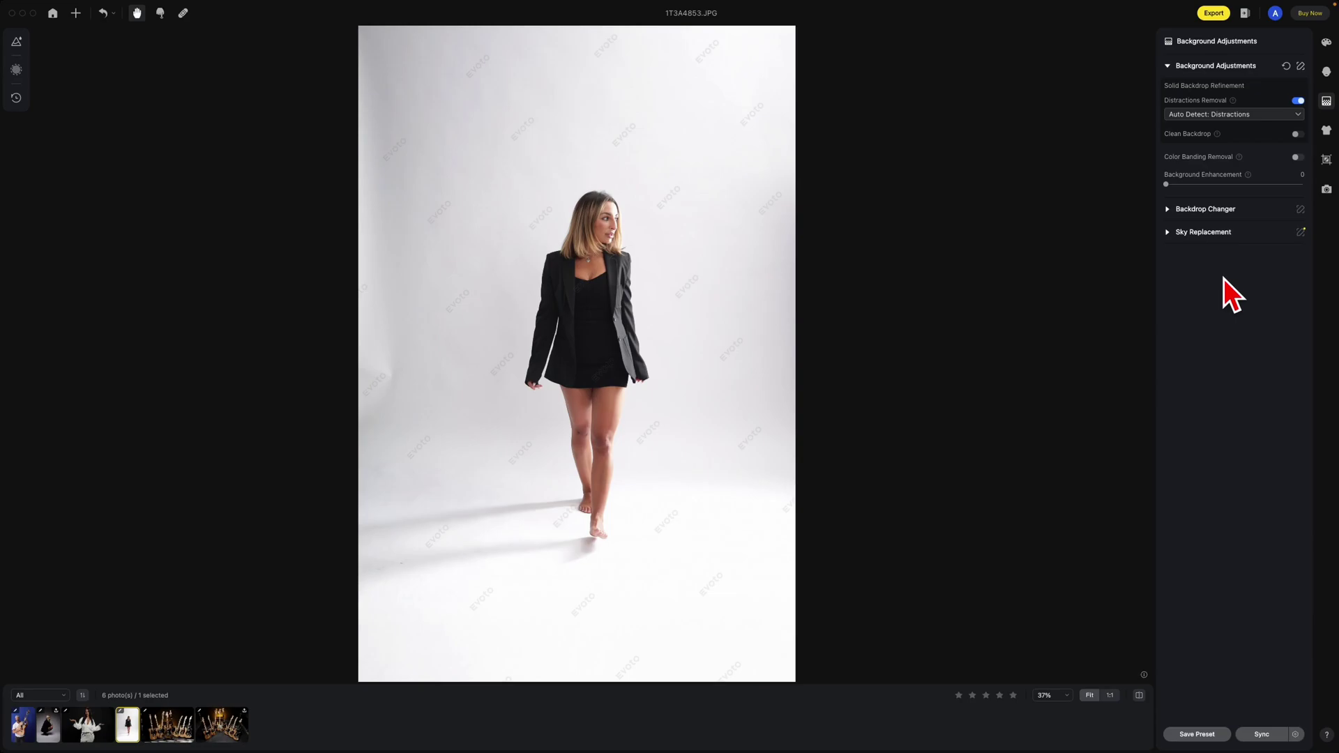
pyautogui.click(180, 729)
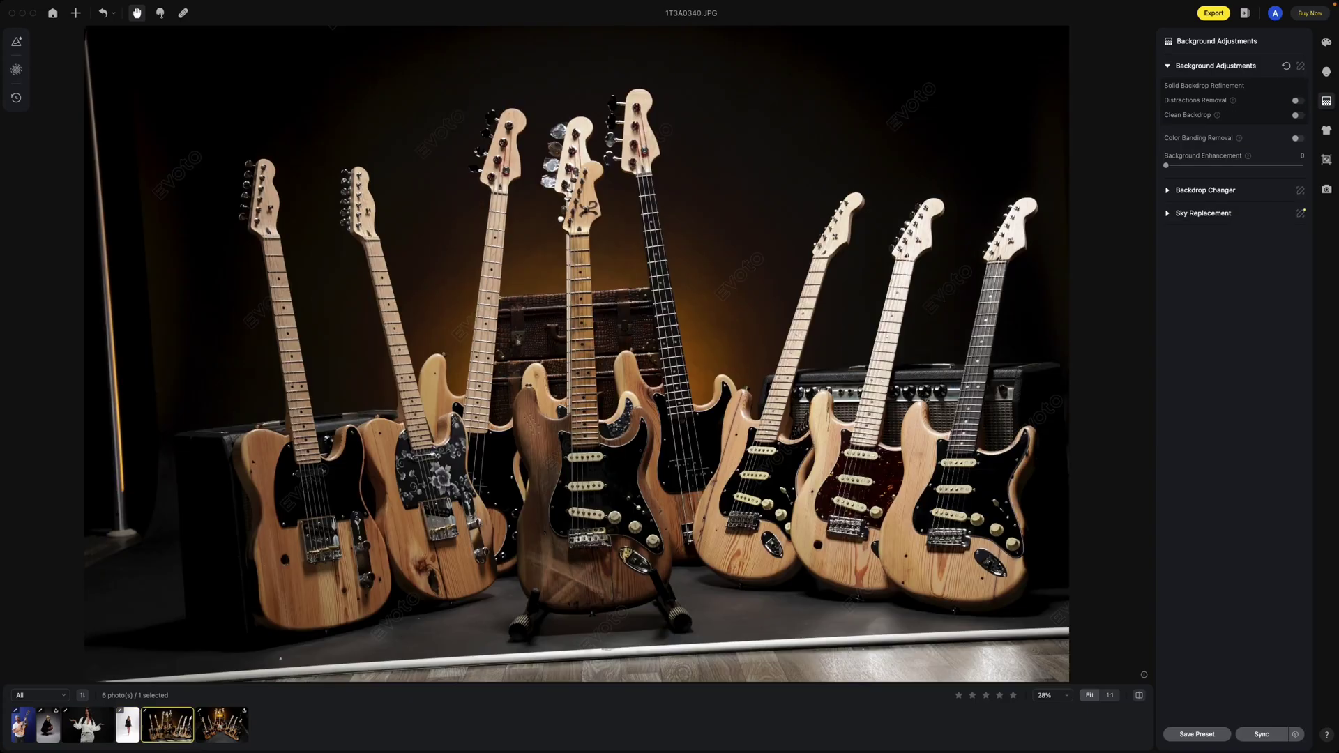
# Remove the floor rail and light stand and clean the backdrop on guitars photo 1T3A0340
pyautogui.click(1296, 101)
pyautogui.click(1297, 136)
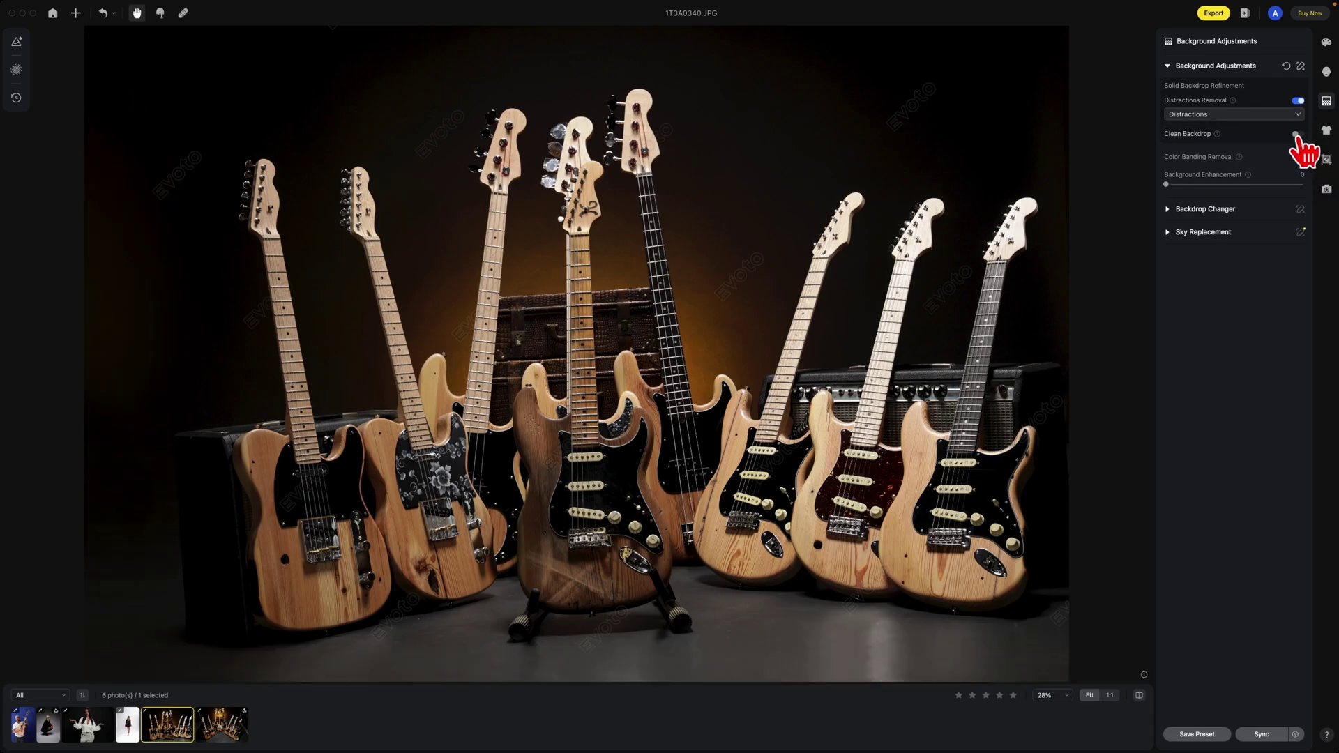
pyautogui.click(1140, 697)
pyautogui.click(1139, 696)
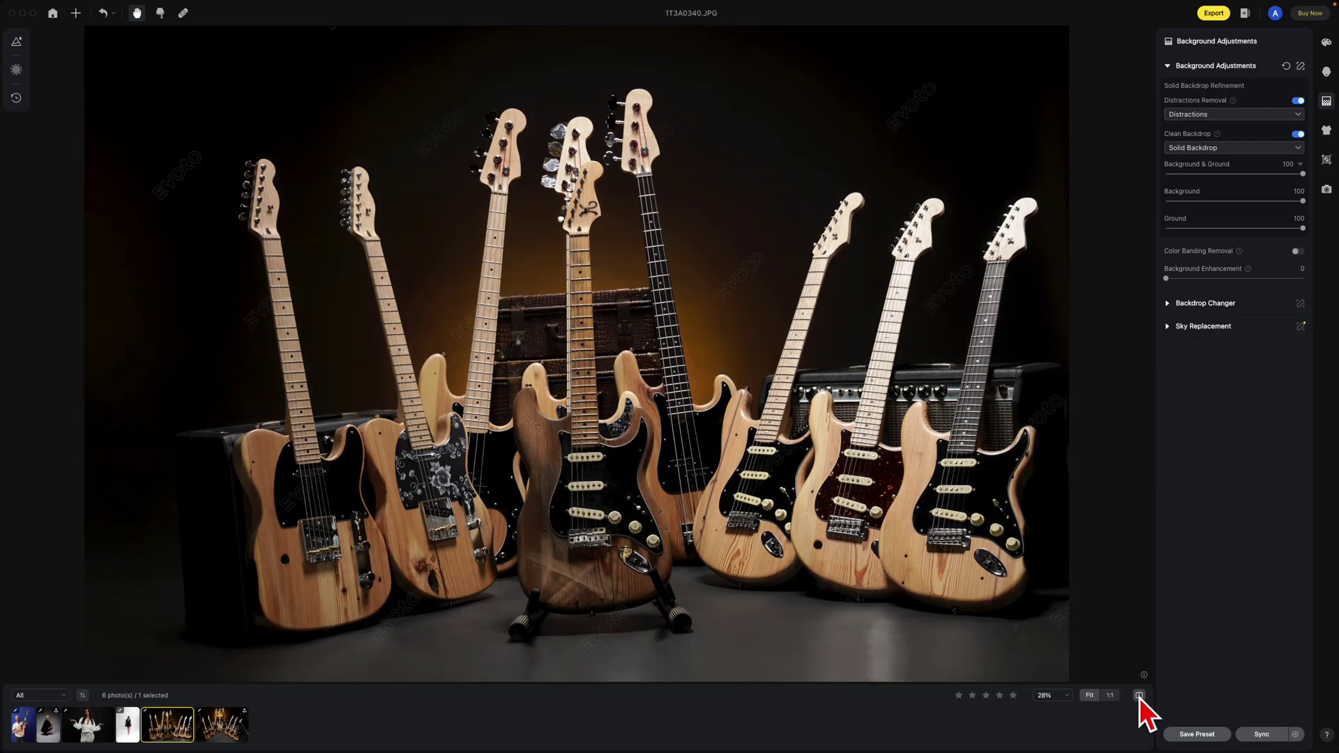
# On the next guitars photo, set Distractions Removal to Distractions and compare the result
pyautogui.press('Right')
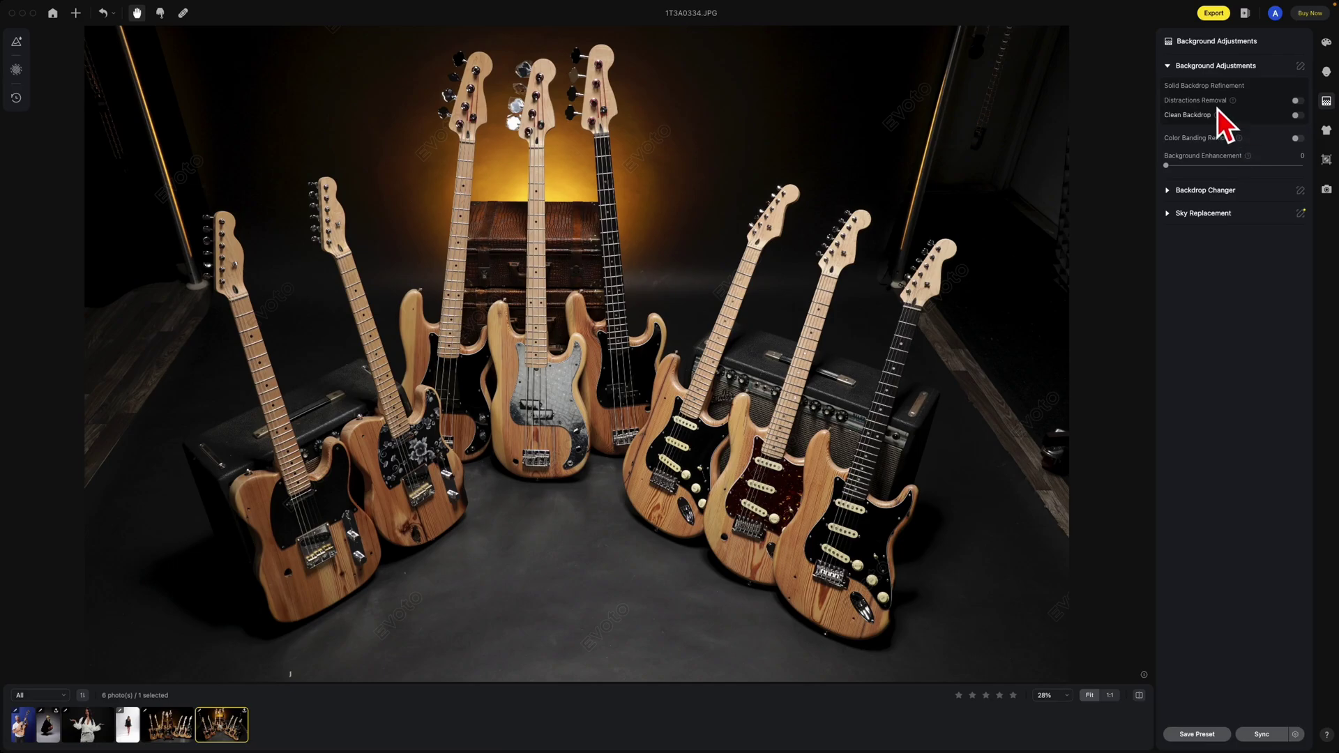
pyautogui.click(1297, 100)
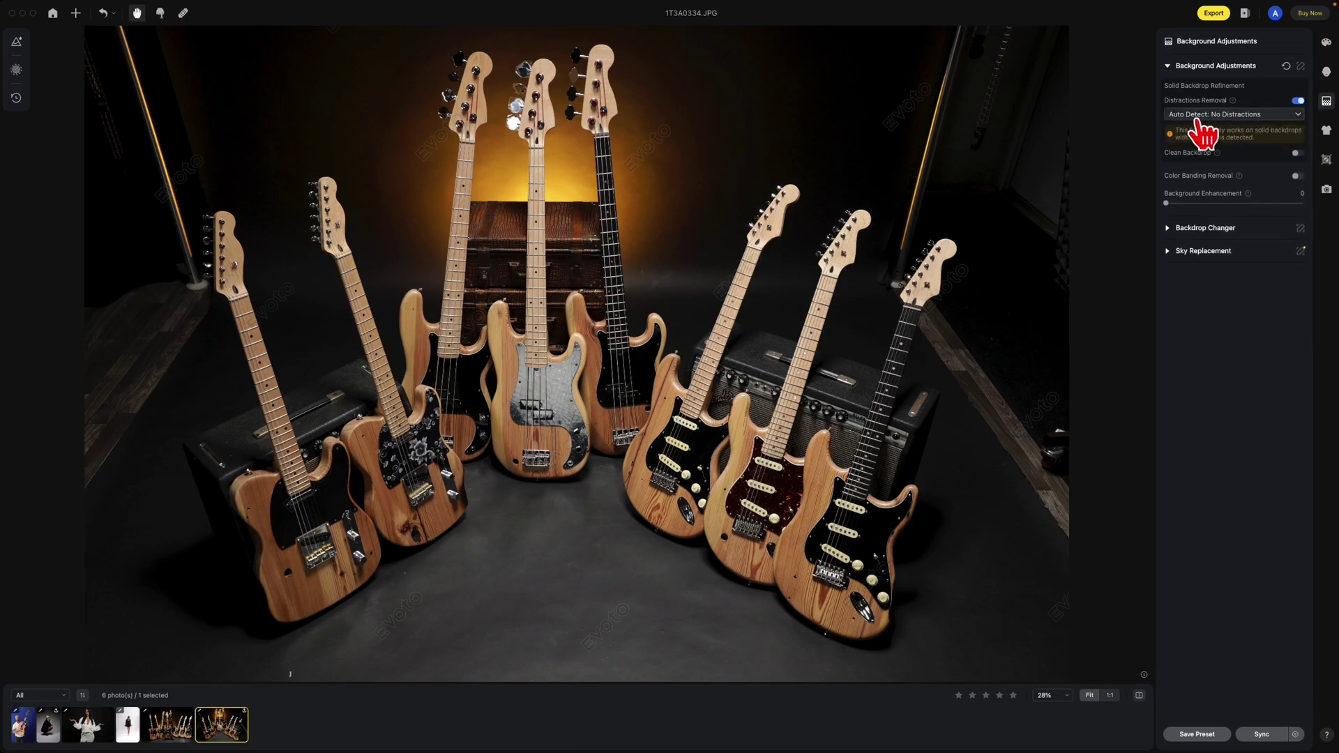
pyautogui.click(1248, 115)
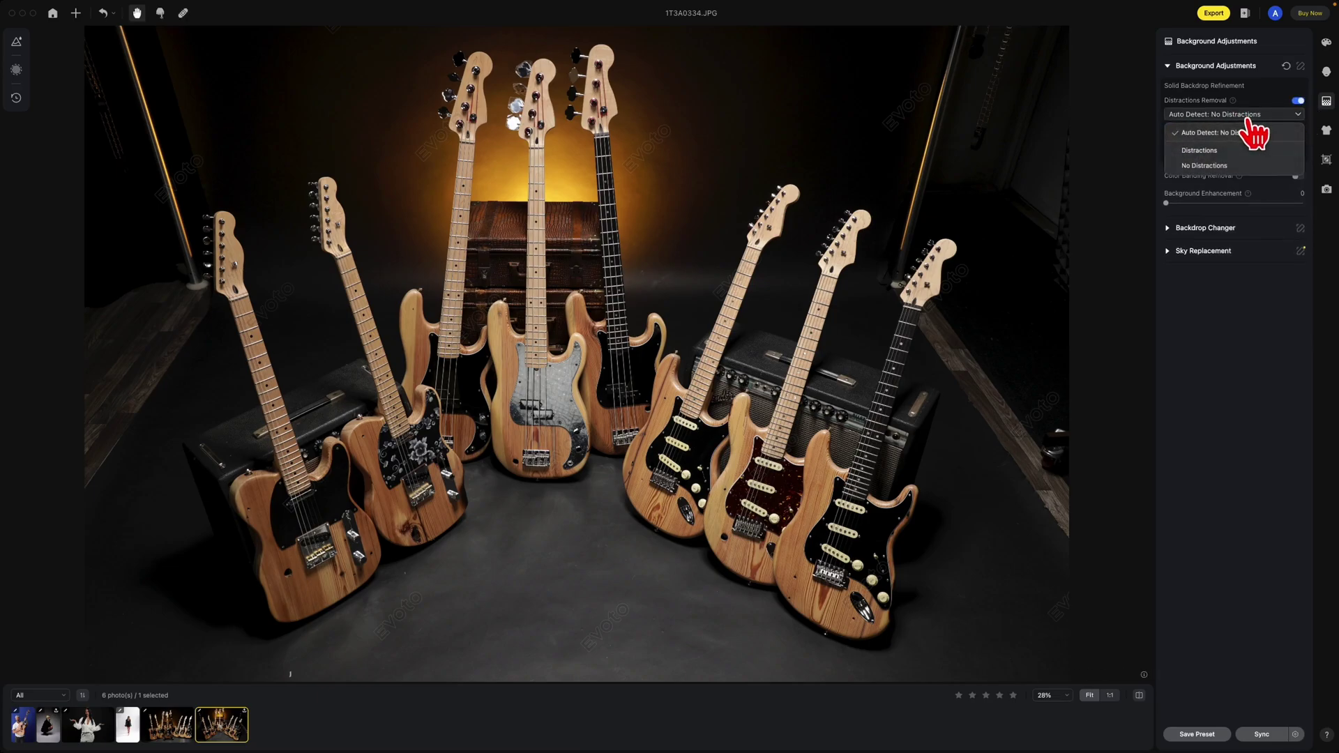
pyautogui.click(1211, 151)
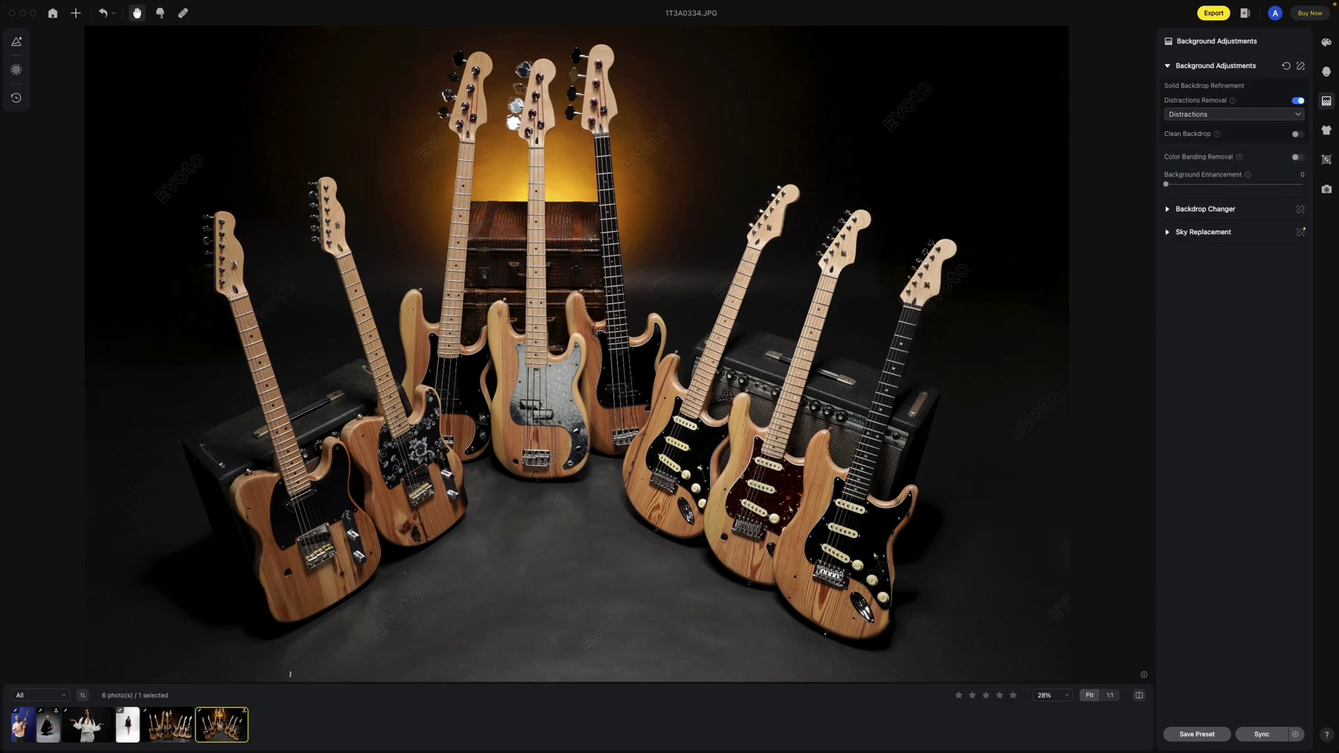
pyautogui.click(1138, 695)
pyautogui.click(1139, 697)
pyautogui.click(1144, 700)
pyautogui.click(1143, 700)
pyautogui.click(1144, 699)
pyautogui.click(1143, 700)
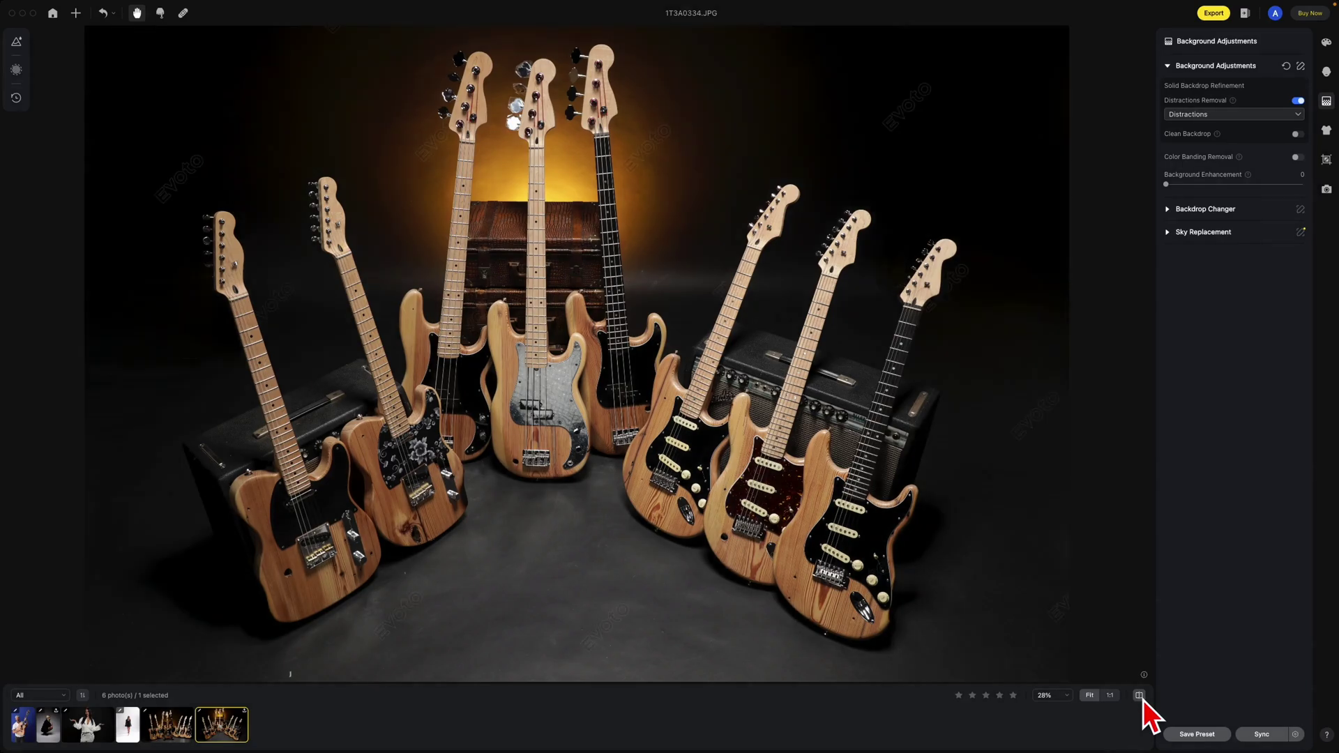
pyautogui.click(1300, 65)
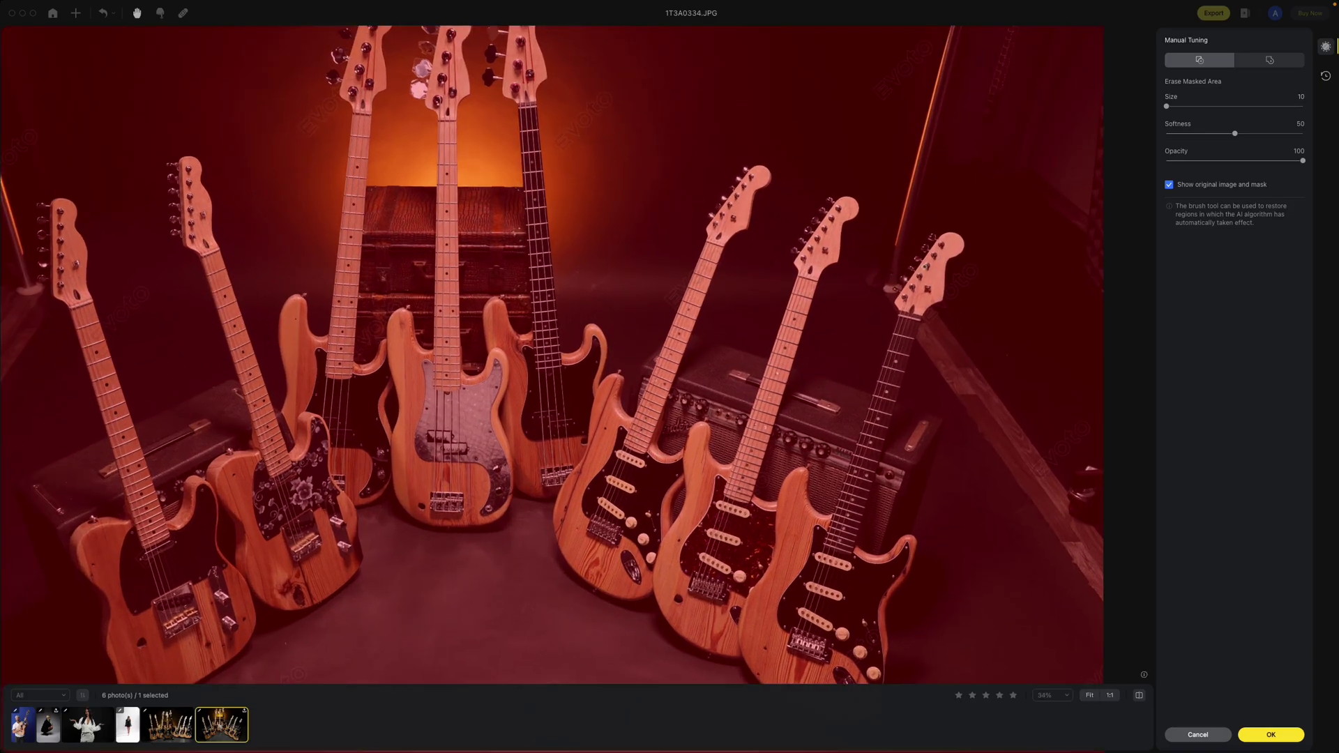
# Erase the leftover mask fragment beside the rightmost guitar's headstock and apply Manual Tuning
pyautogui.scroll(5, 924, 269)
pyautogui.moveTo(873, 304); pyautogui.dragTo(874, 304)
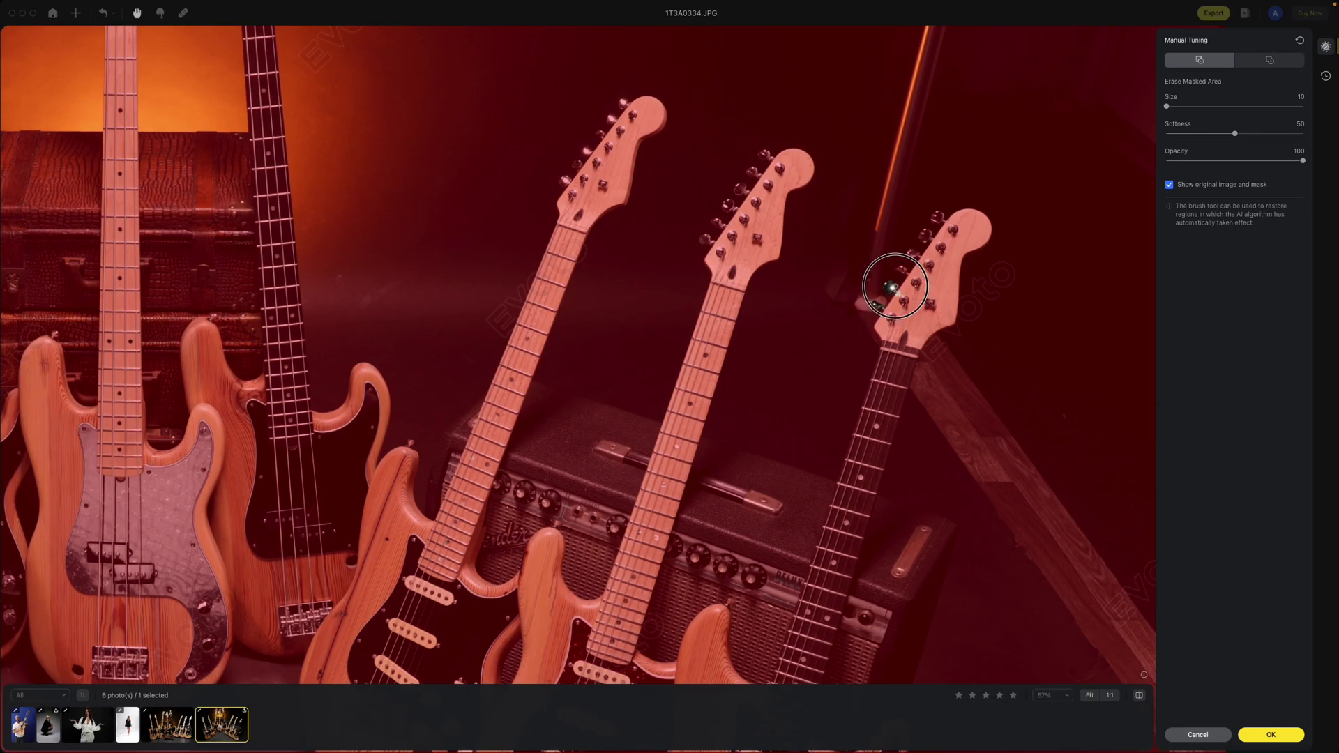
pyautogui.click(1280, 734)
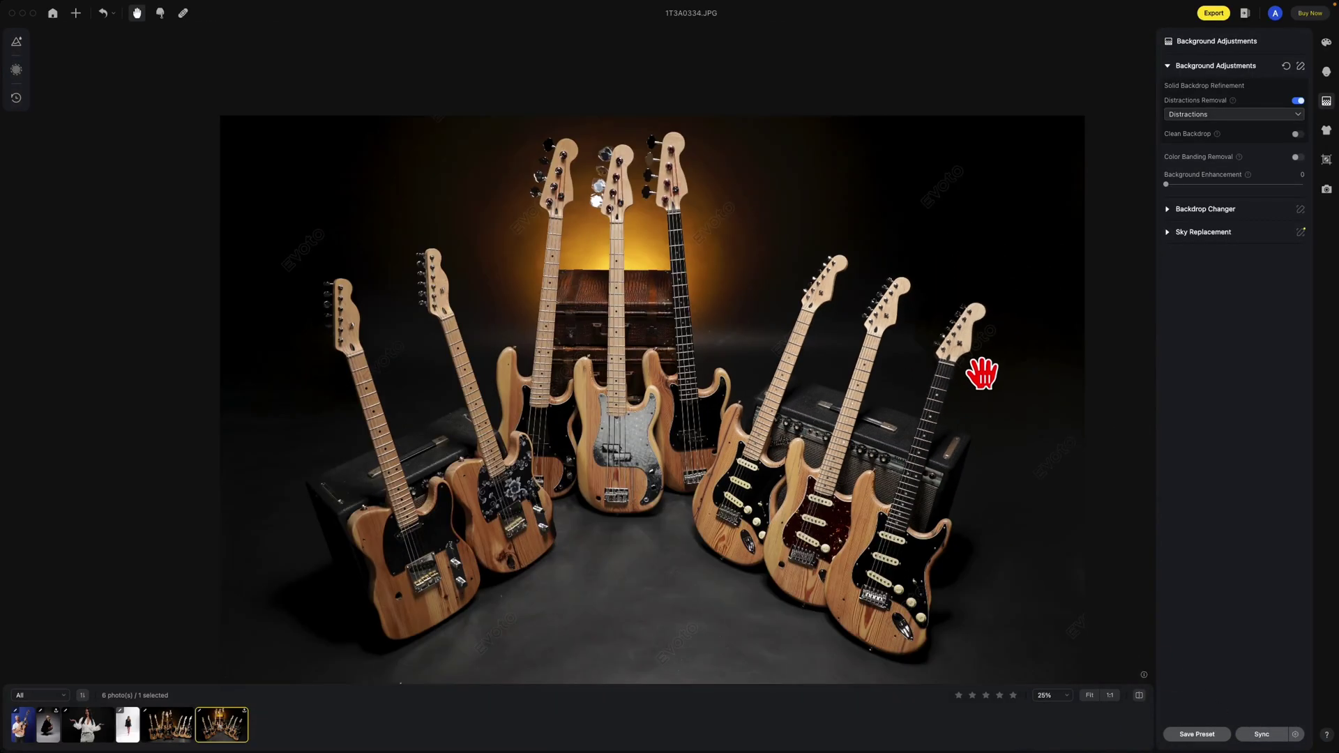
# Set the guitars photo's Clean Backdrop to Solid Backdrop and compare before and after
pyautogui.click(1089, 695)
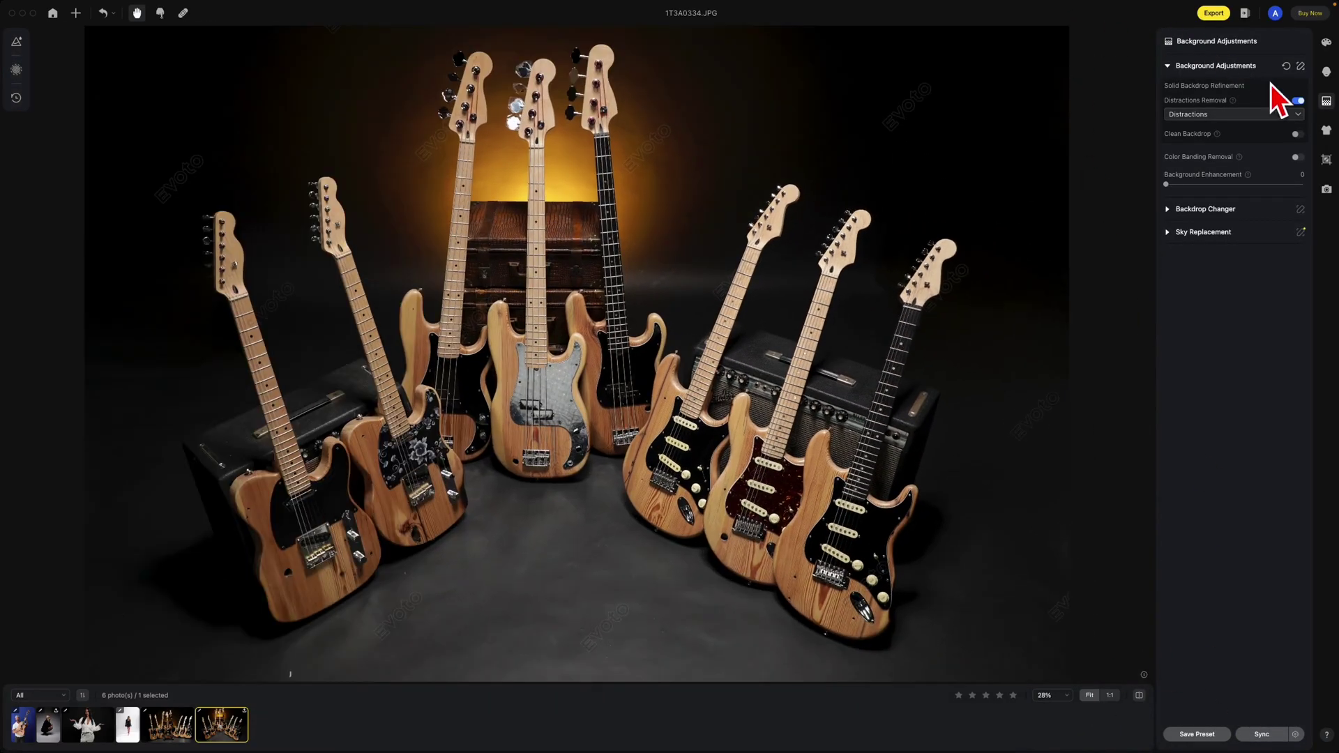
pyautogui.click(1296, 134)
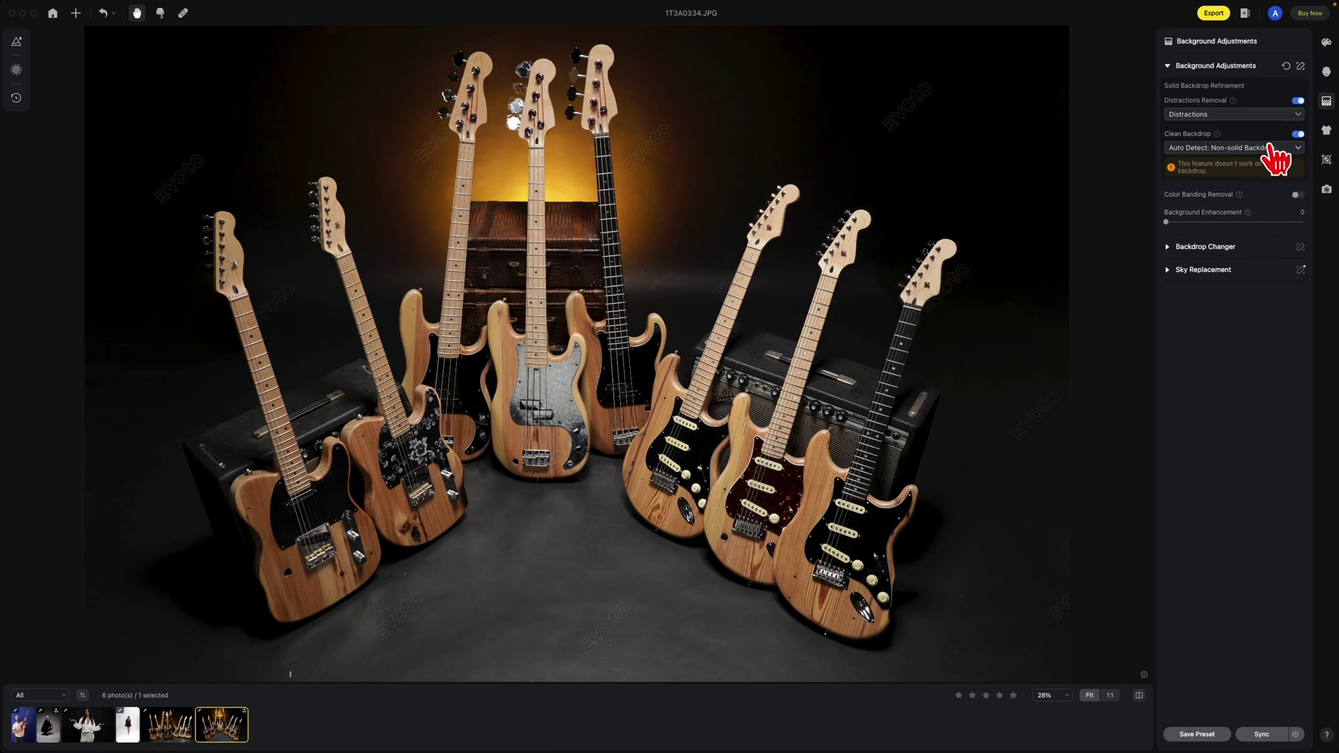
pyautogui.click(1270, 147)
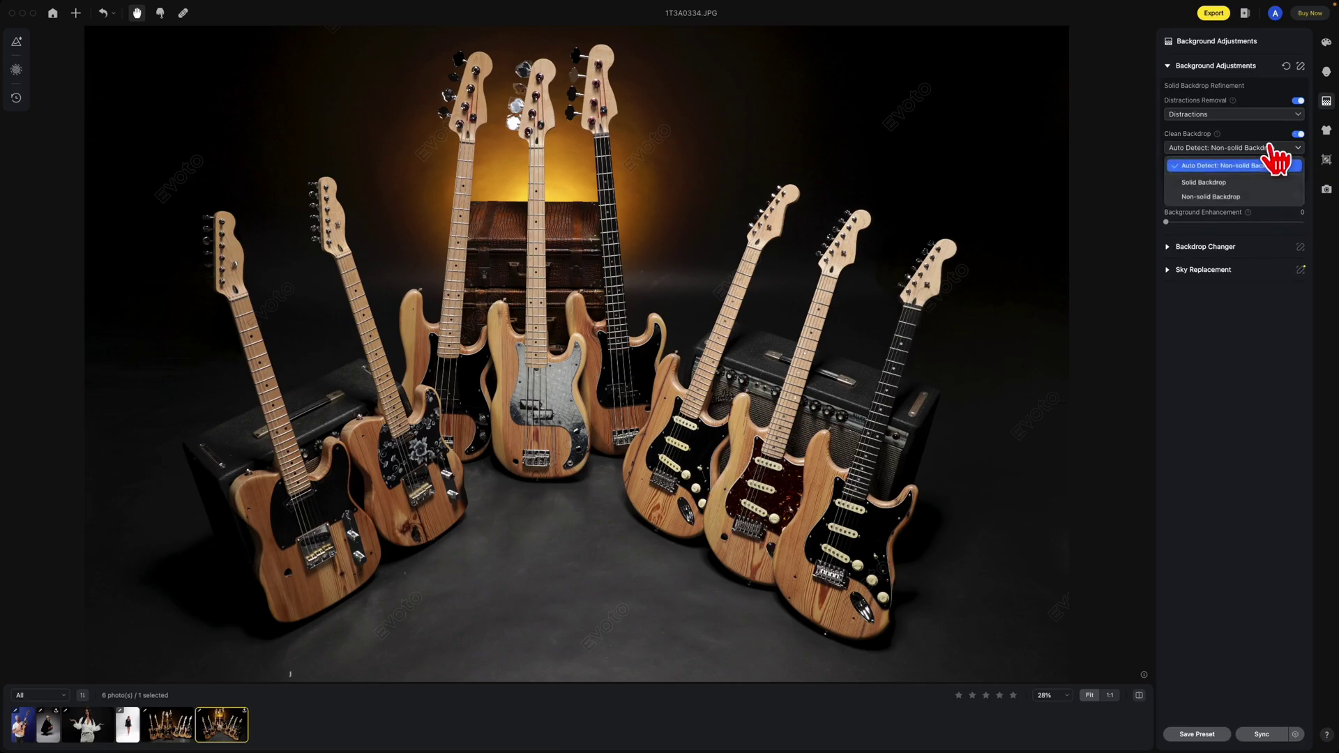
pyautogui.click(1220, 185)
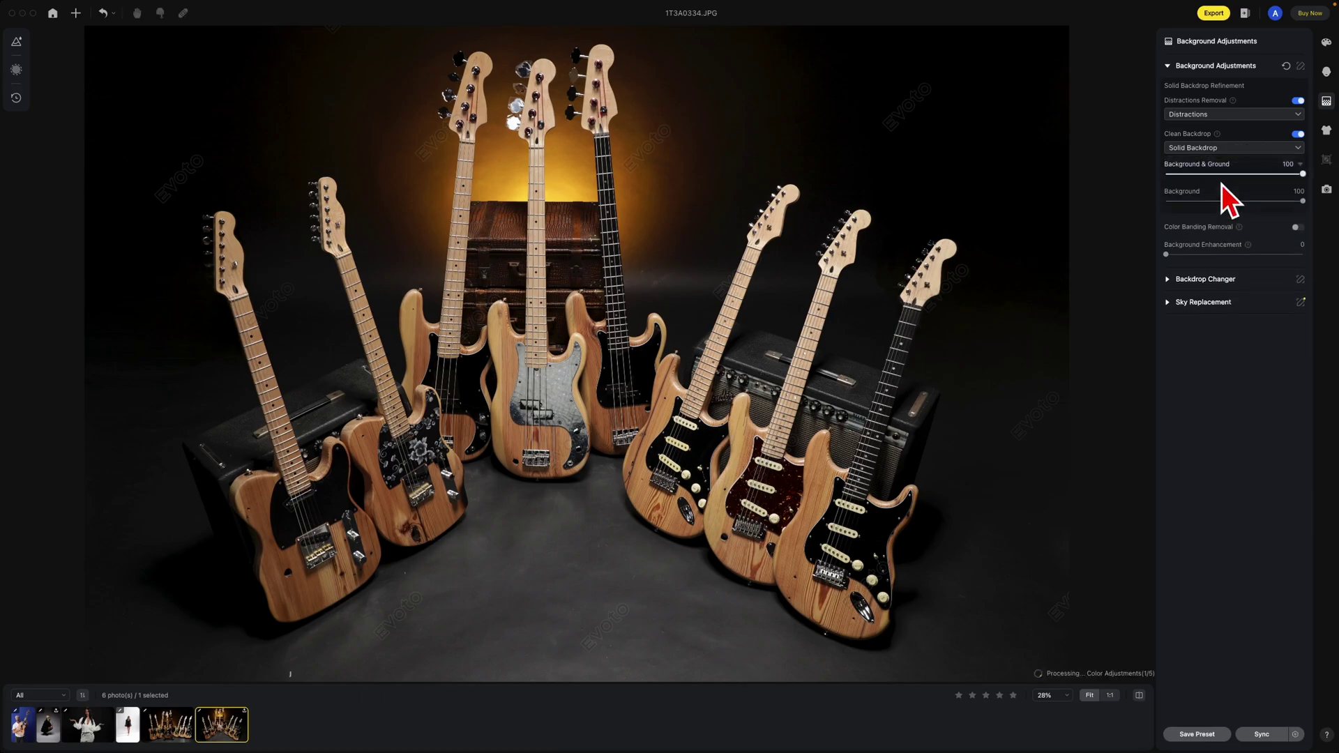
pyautogui.click(1140, 695)
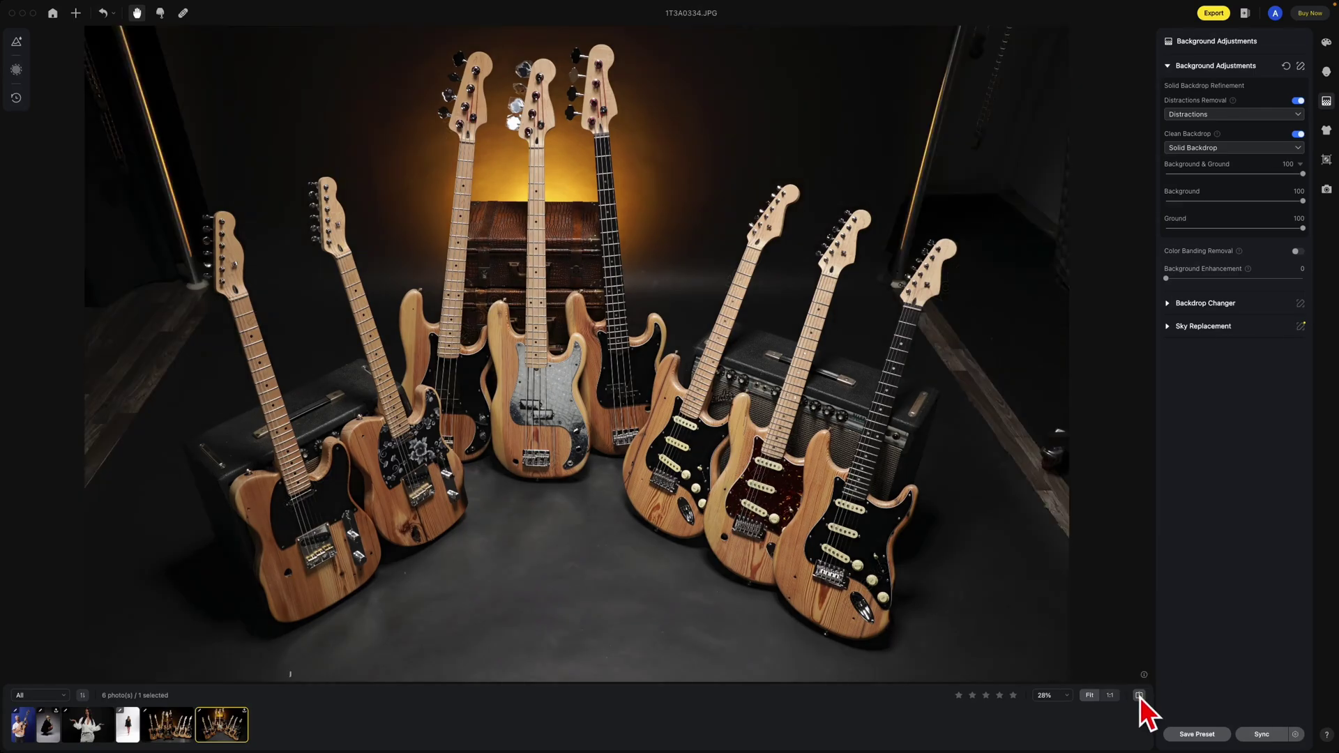
pyautogui.click(1139, 696)
pyautogui.click(1139, 695)
pyautogui.click(1140, 696)
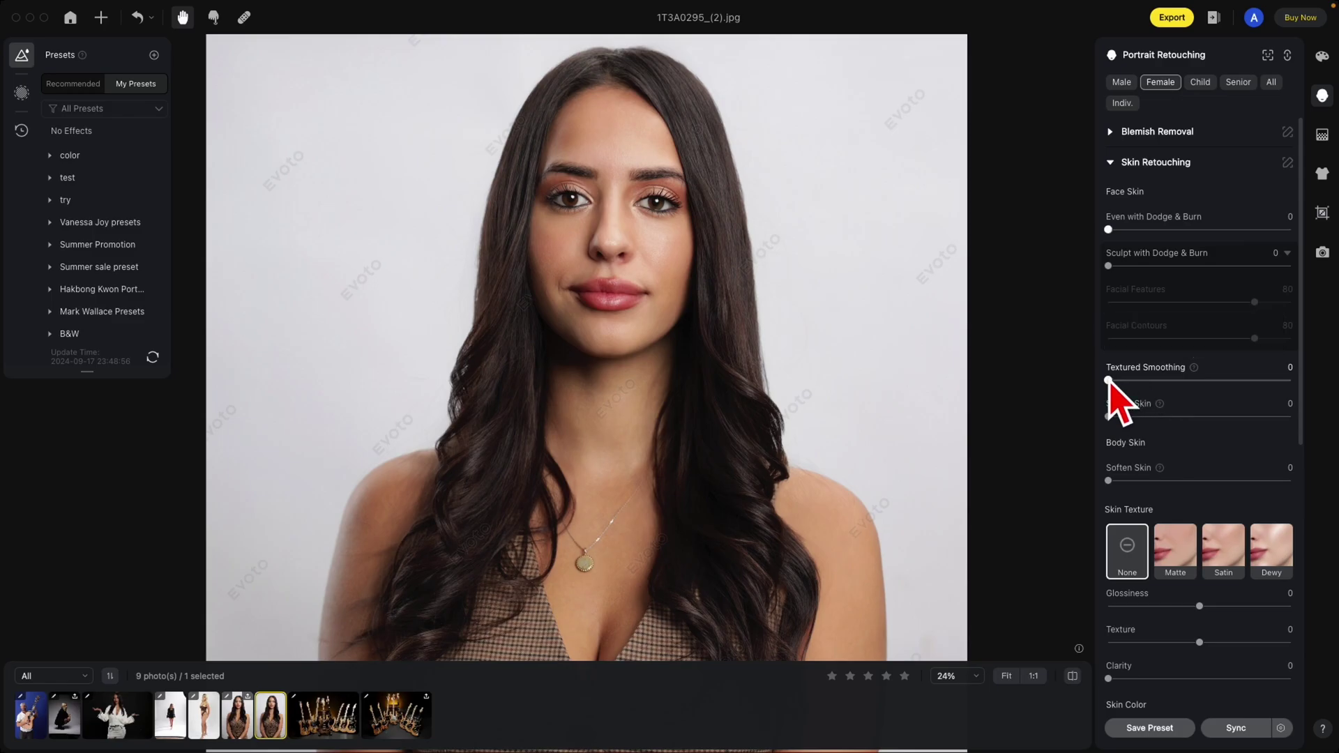
# Set Textured Smoothing to 97, Sculpt with Dodge & Burn to 100 and Facial Features to 0
pyautogui.moveTo(1108, 380); pyautogui.dragTo(1295, 385)
pyautogui.moveTo(1290, 381); pyautogui.dragTo(1070, 374)
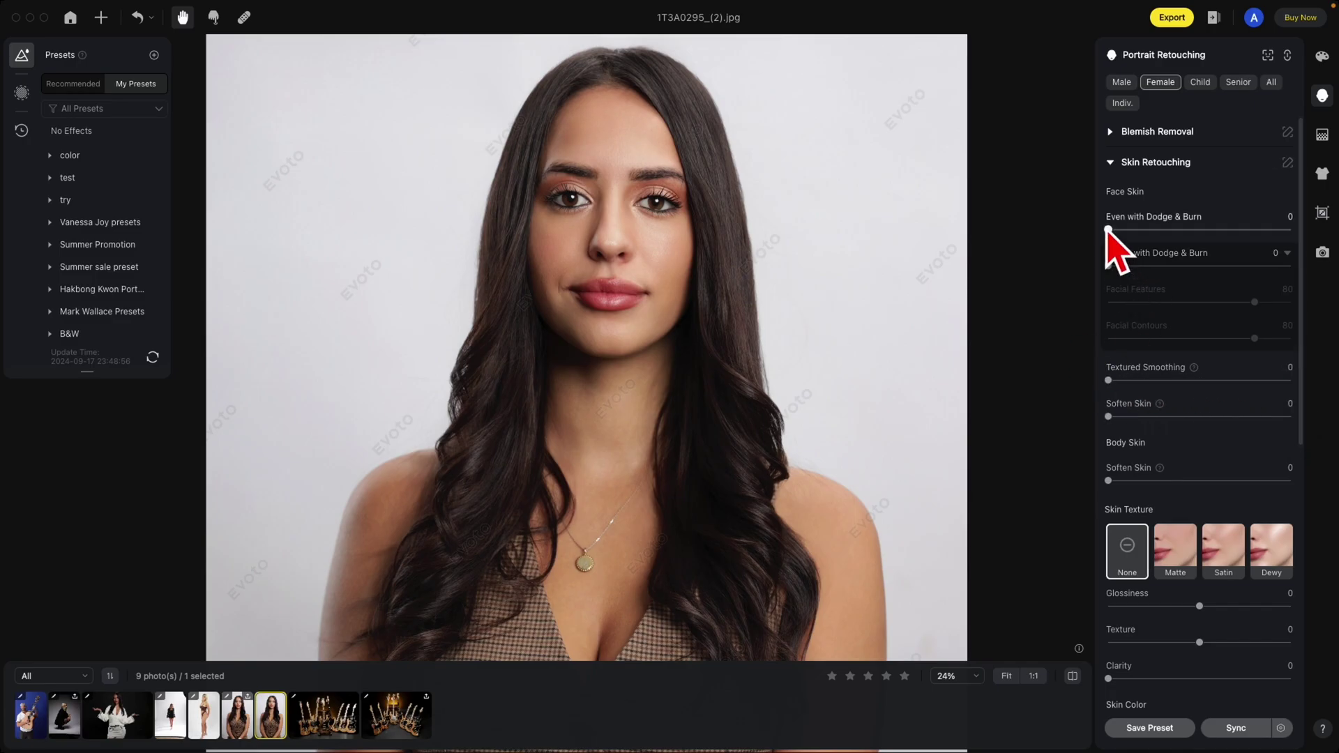
pyautogui.moveTo(1108, 231); pyautogui.dragTo(1290, 248)
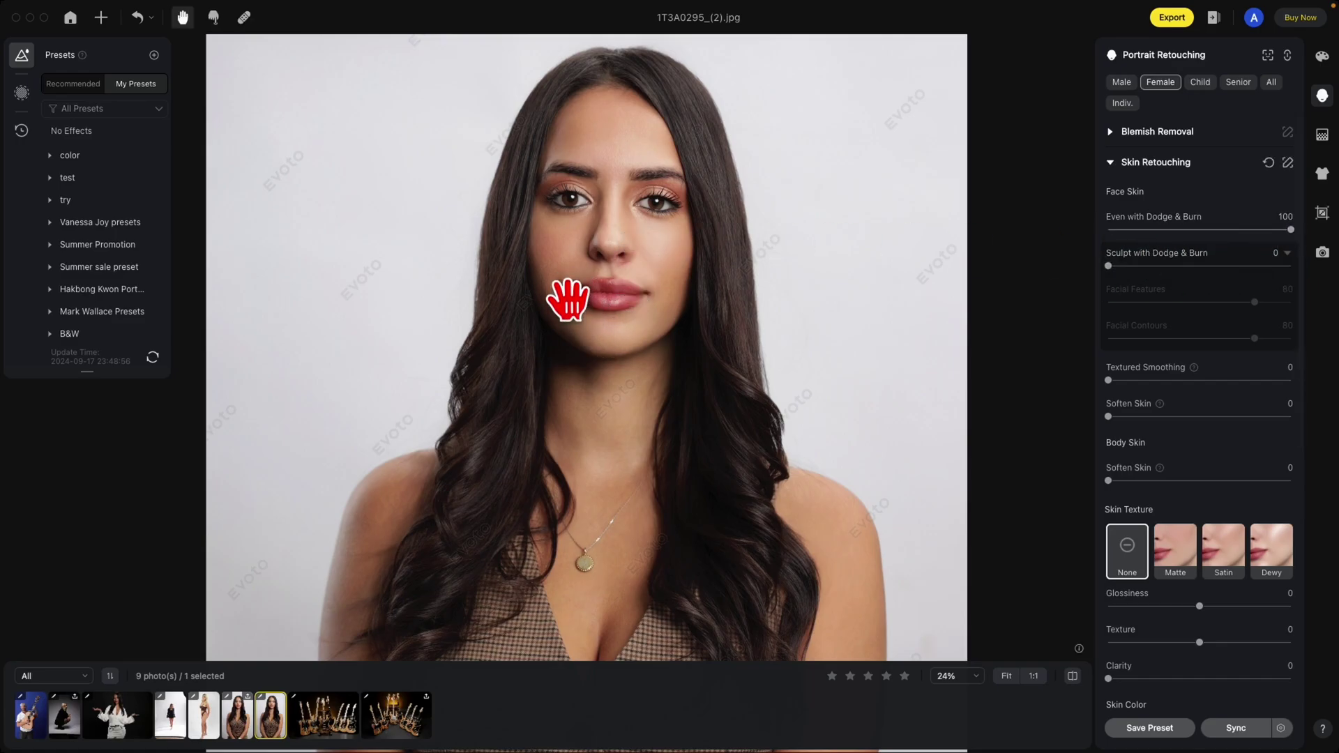
pyautogui.moveTo(1291, 229)
pyautogui.mouseDown()
pyautogui.moveTo(1093, 230)
pyautogui.moveTo(1265, 251)
pyautogui.moveTo(1306, 242)
pyautogui.moveTo(1106, 232)
pyautogui.mouseUp()
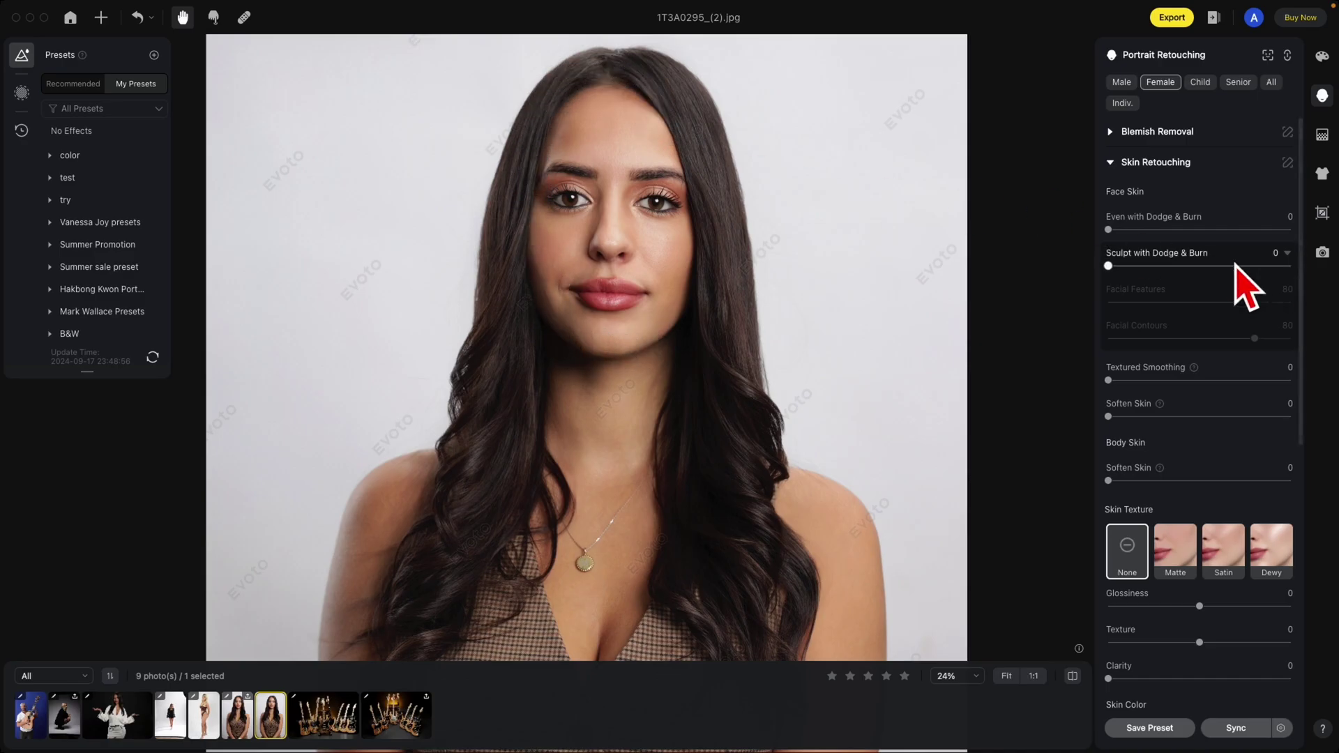
pyautogui.moveTo(1109, 266); pyautogui.dragTo(1291, 266)
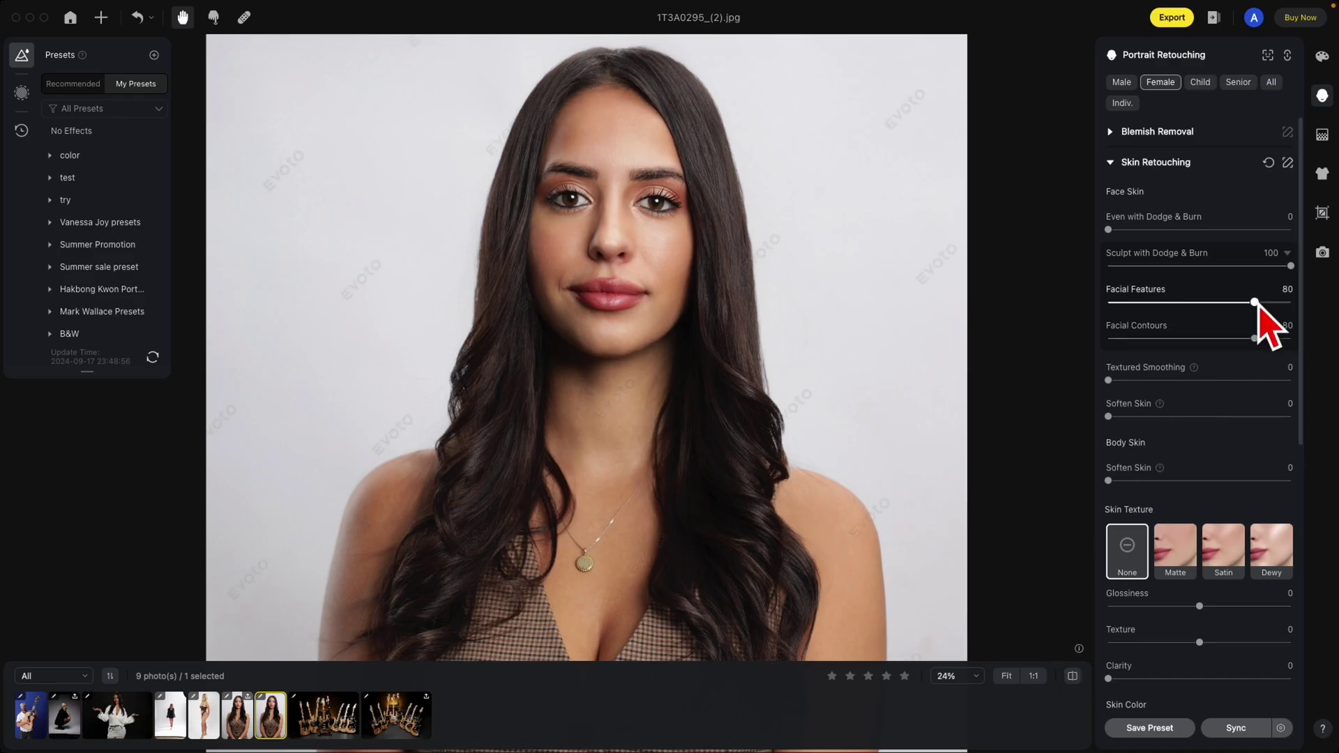
pyautogui.moveTo(1258, 303); pyautogui.dragTo(1091, 302)
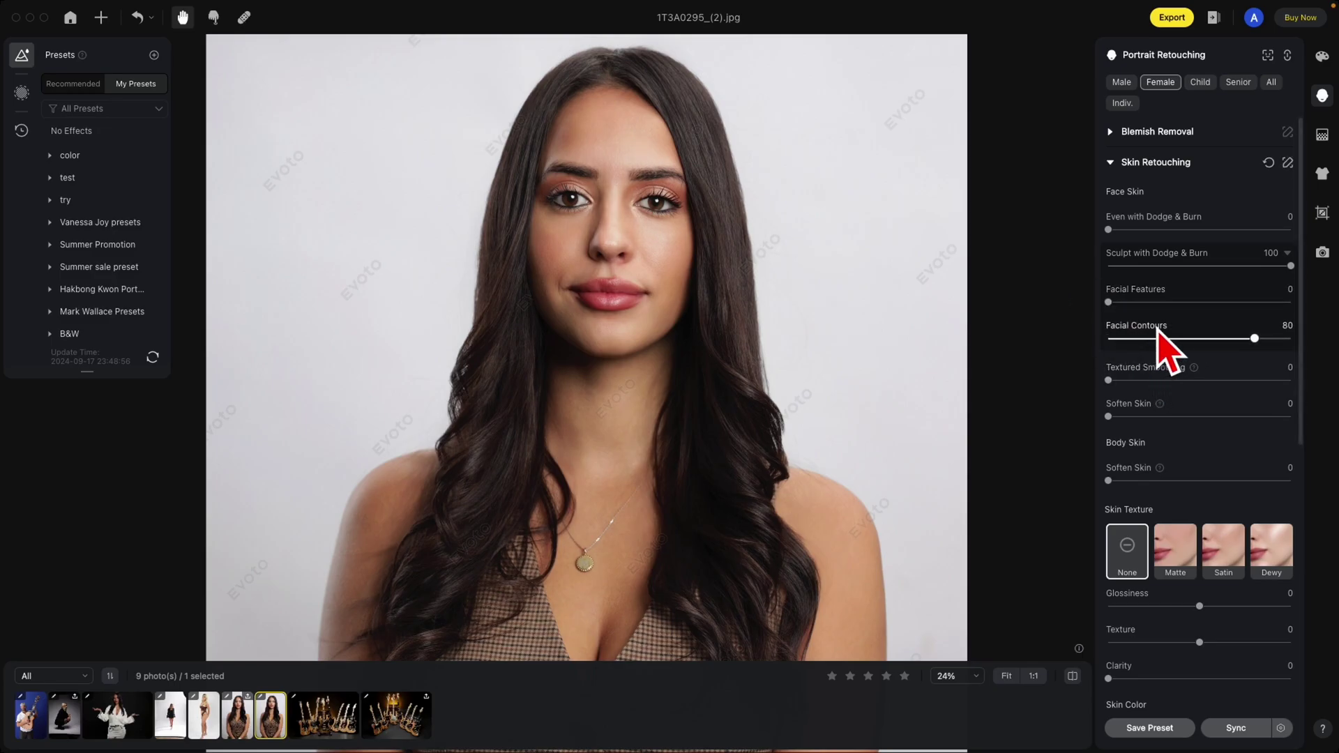
# Set Facial Features to 100, Facial Contours to 65 and Even with Dodge & Burn to 69
pyautogui.click(1073, 675)
pyautogui.click(1072, 676)
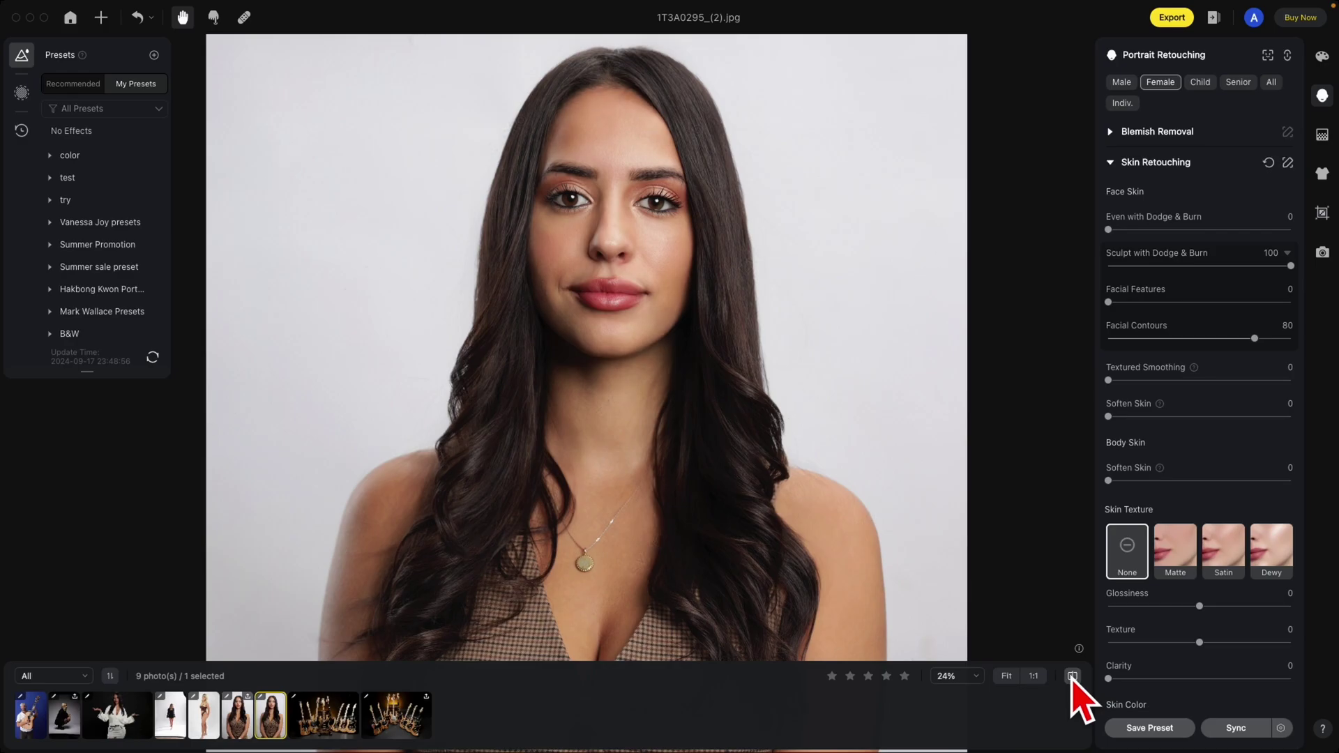
pyautogui.click(1073, 675)
pyautogui.click(1073, 676)
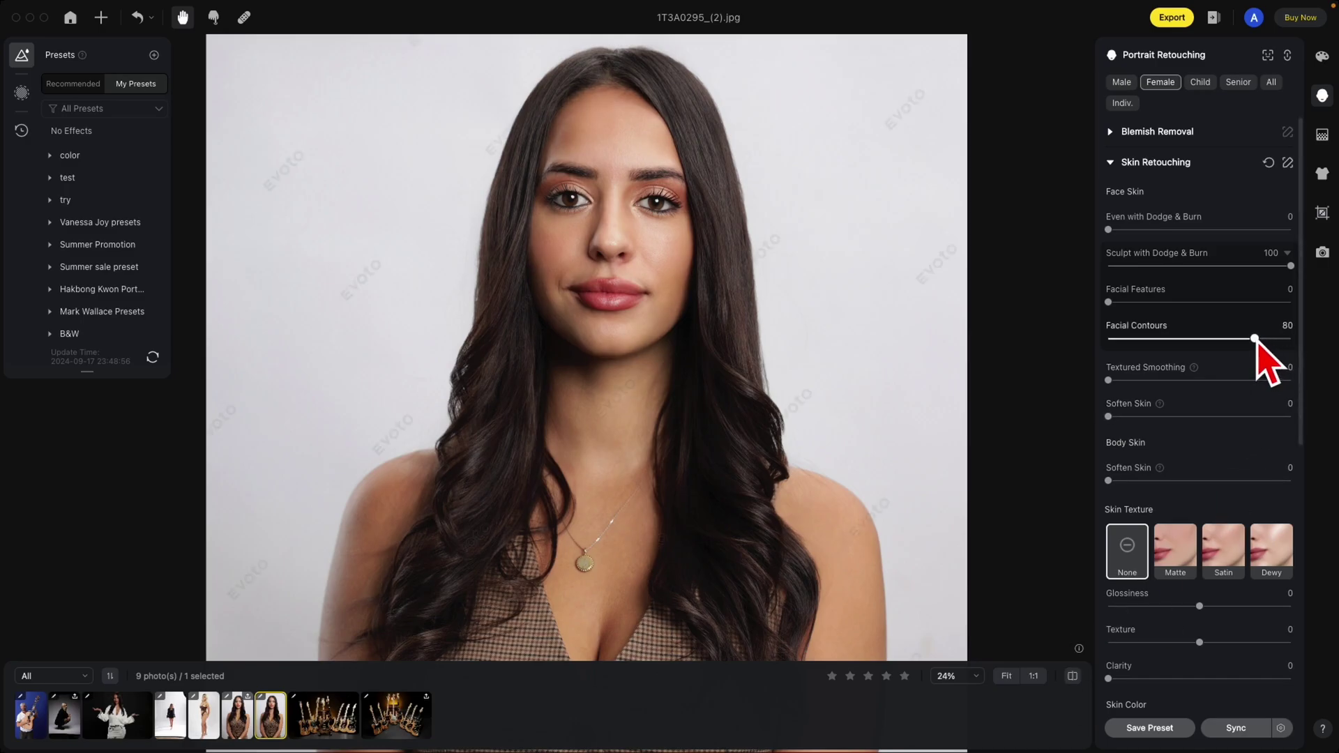
pyautogui.moveTo(1254, 338); pyautogui.dragTo(1100, 343)
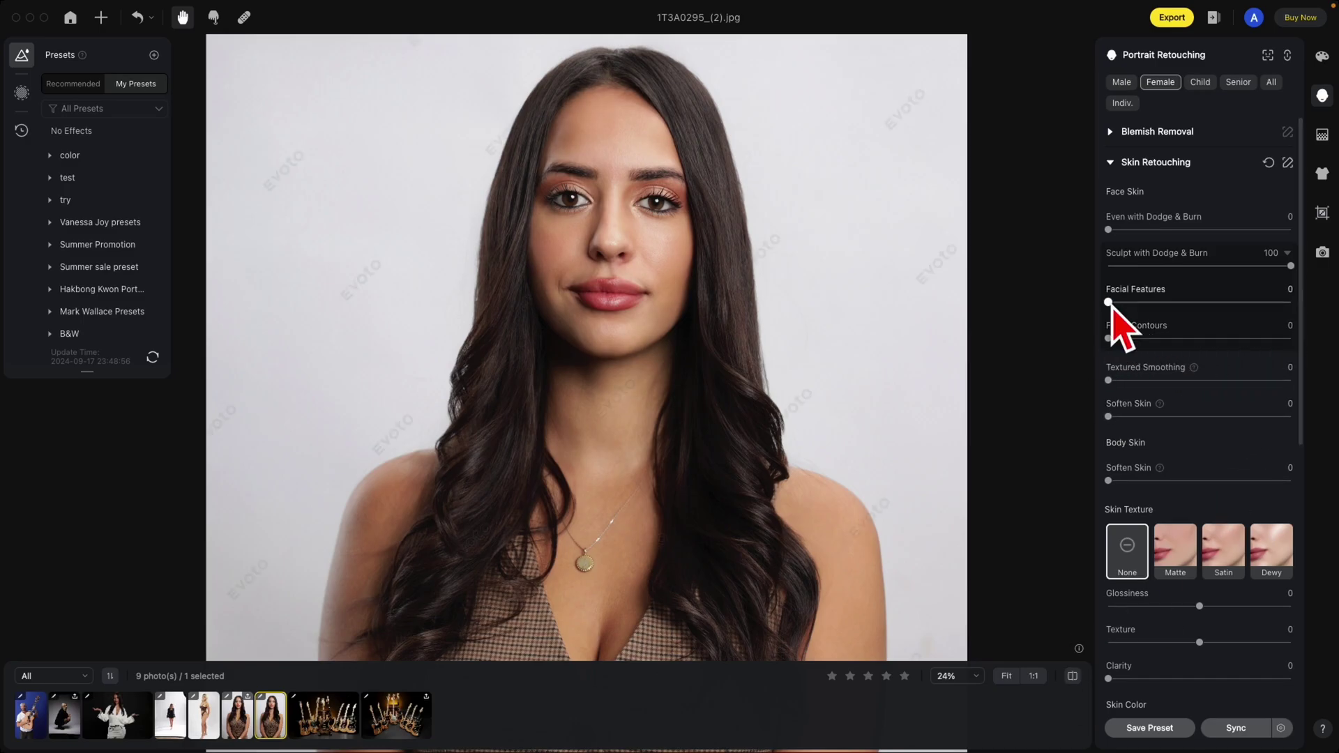
pyautogui.moveTo(1129, 307); pyautogui.dragTo(1294, 303)
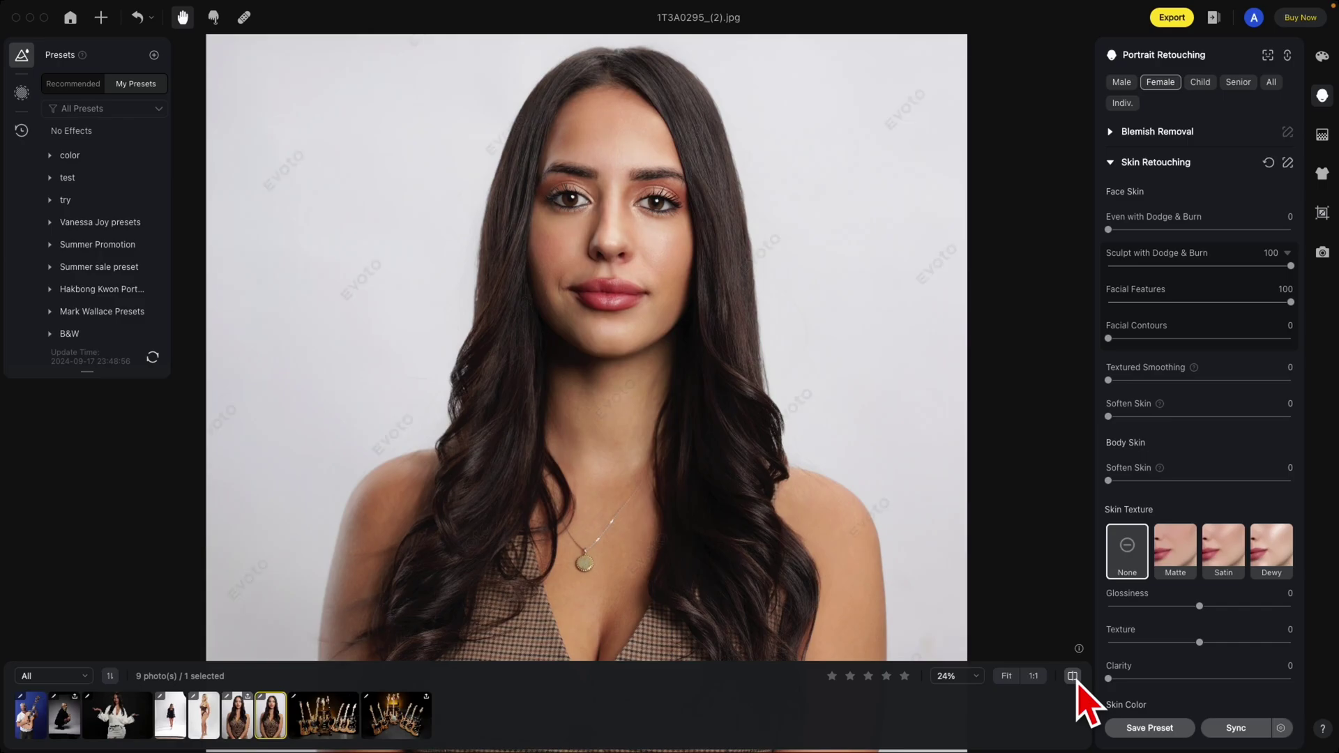
pyautogui.moveTo(1109, 339); pyautogui.dragTo(1232, 340)
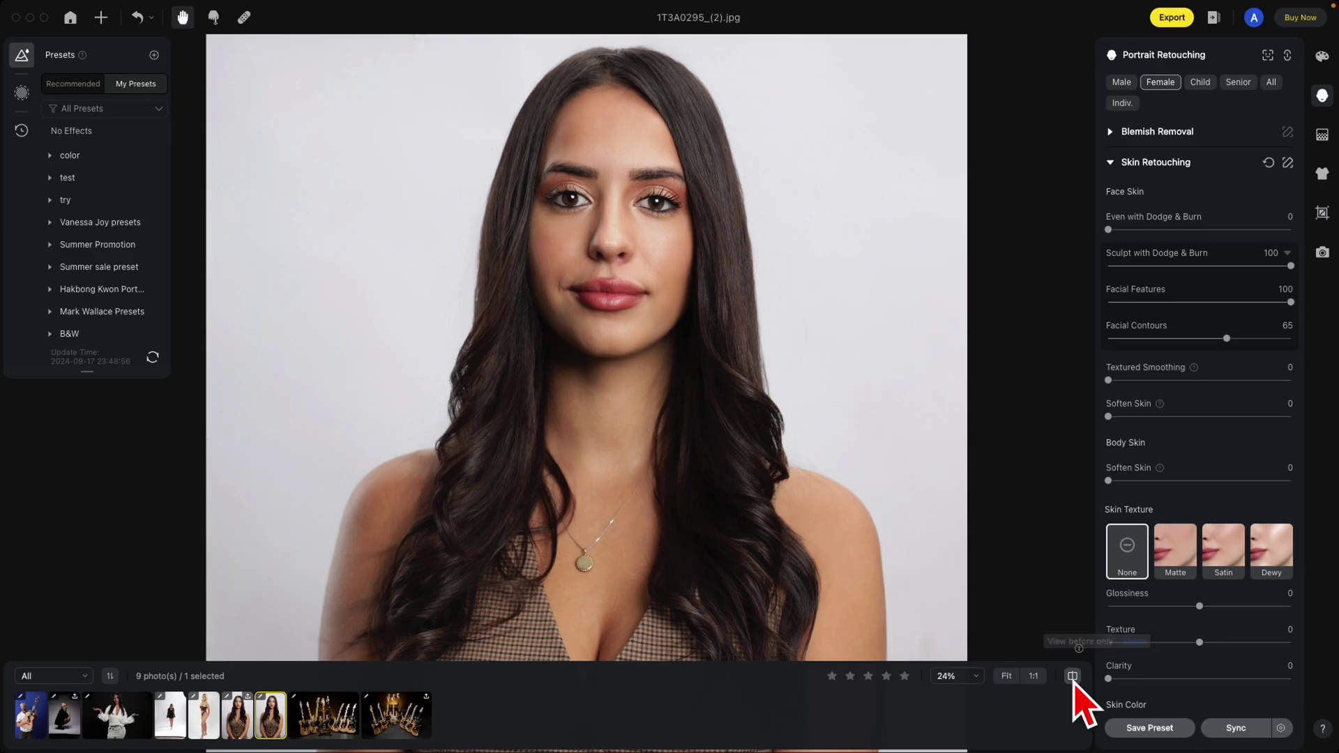
pyautogui.moveTo(1108, 230); pyautogui.dragTo(1234, 230)
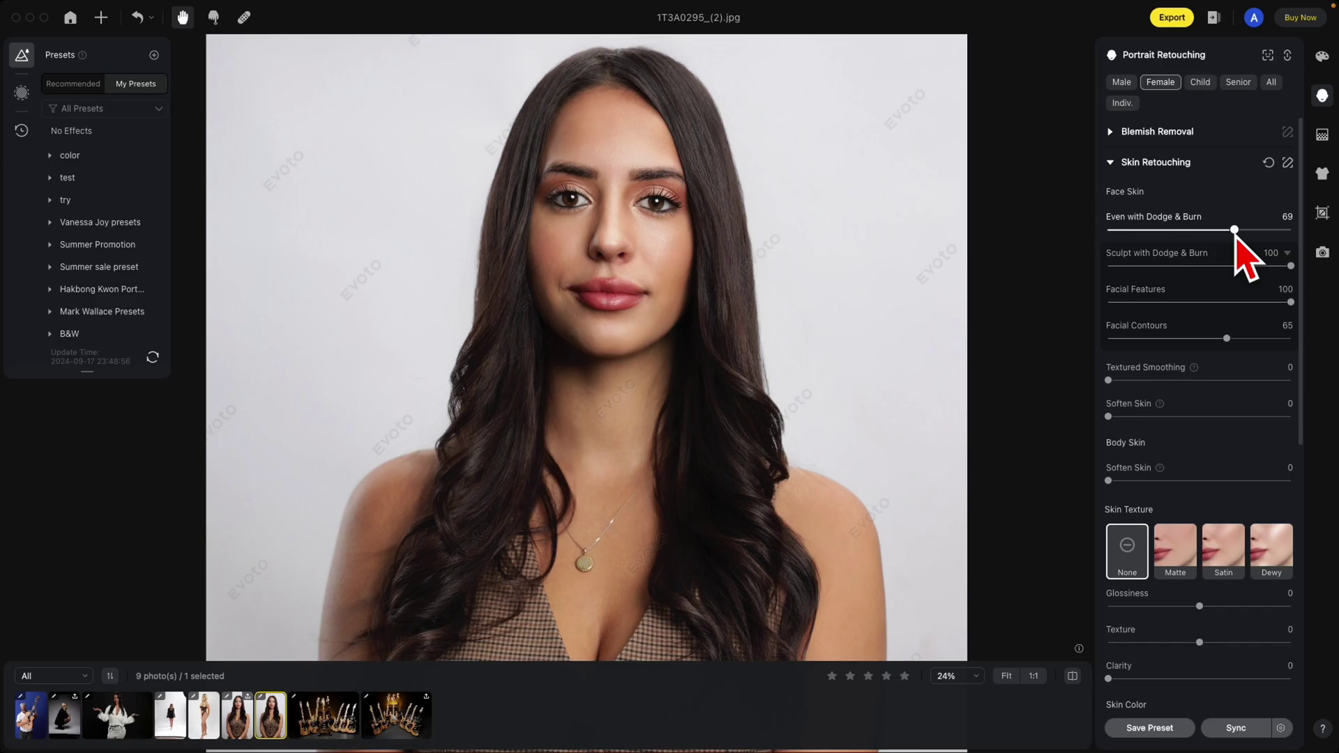
pyautogui.click(1074, 677)
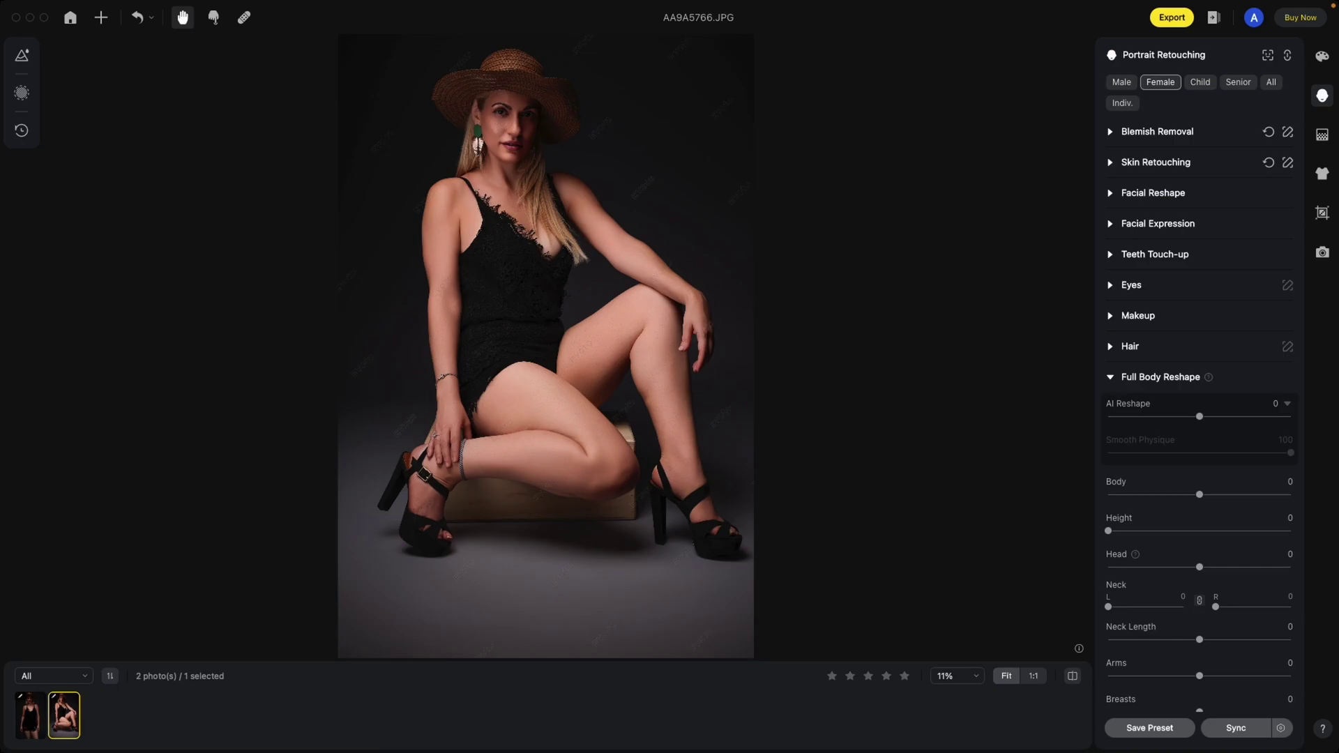
# Slim the seated hat model's body with AI Reshape at about -26
pyautogui.click(1196, 416)
pyautogui.moveTo(1196, 416); pyautogui.dragTo(1178, 416)
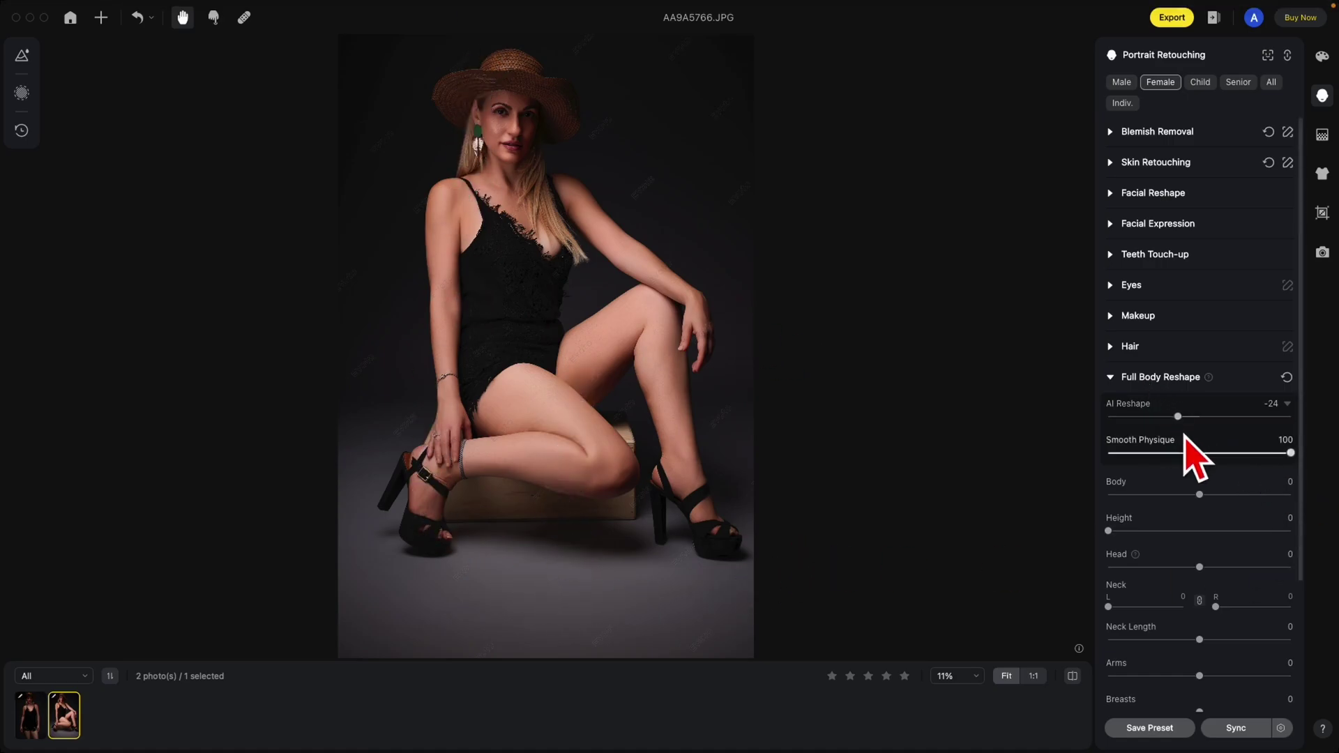
pyautogui.moveTo(1178, 416)
pyautogui.mouseDown()
pyautogui.moveTo(1237, 416)
pyautogui.moveTo(1176, 417)
pyautogui.mouseUp()
# Slim the swimsuit model with AI Reshape at -73 and set Smooth Physique to 74
pyautogui.moveTo(1291, 454); pyautogui.dragTo(1216, 452)
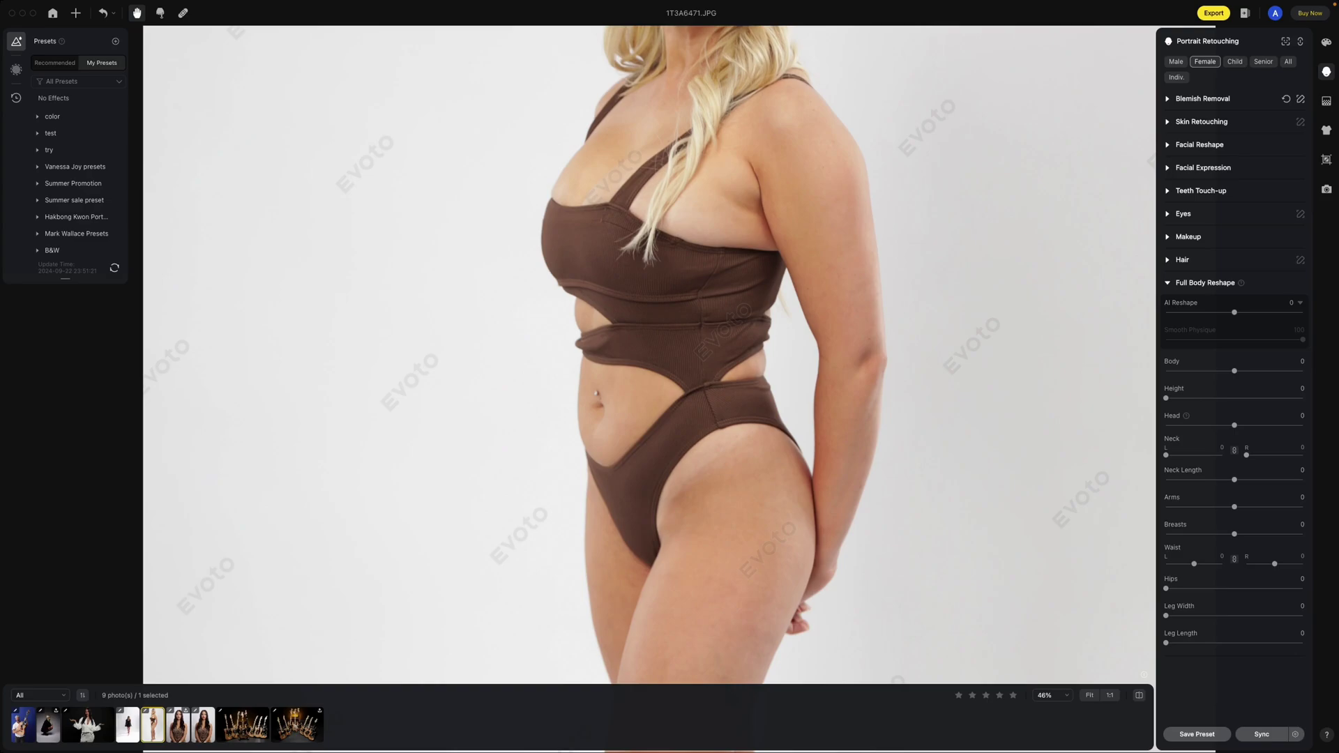
pyautogui.moveTo(1233, 312); pyautogui.dragTo(1186, 314)
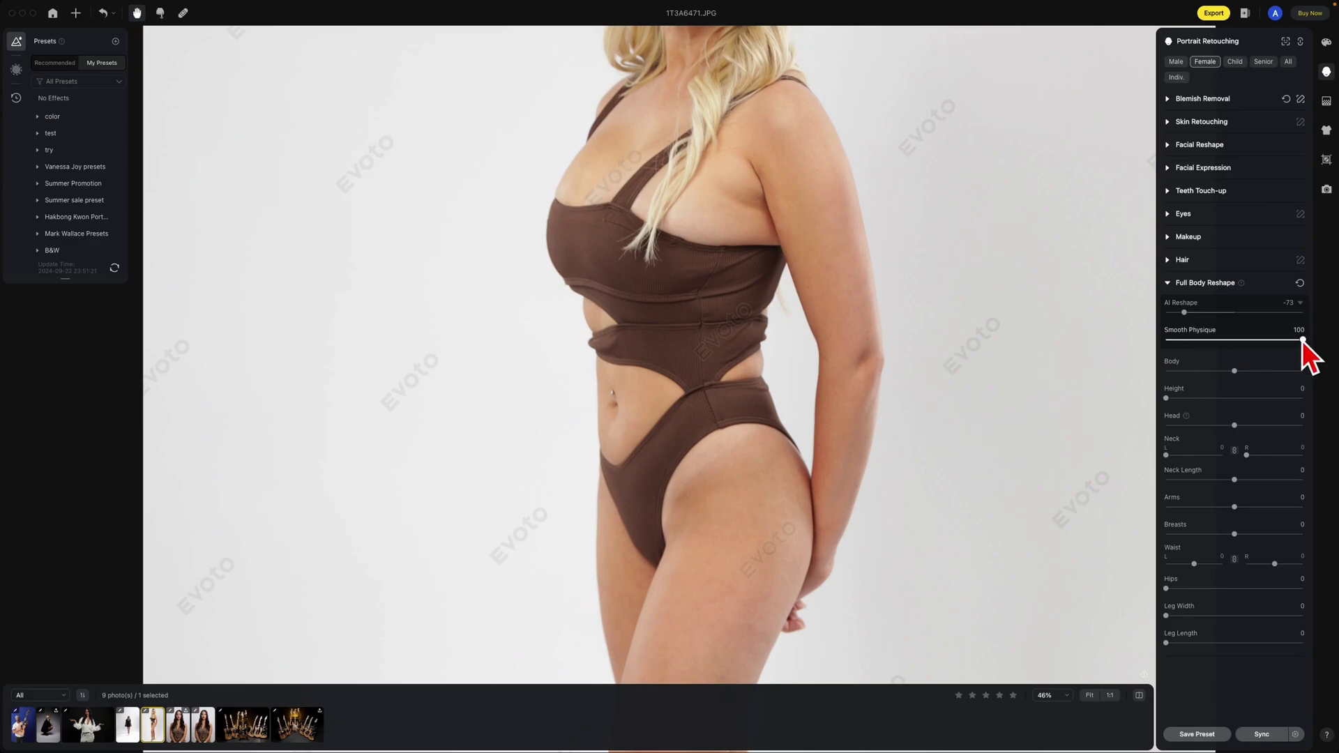
pyautogui.moveTo(1302, 341); pyautogui.dragTo(1288, 341)
pyautogui.moveTo(1224, 342); pyautogui.dragTo(1205, 340)
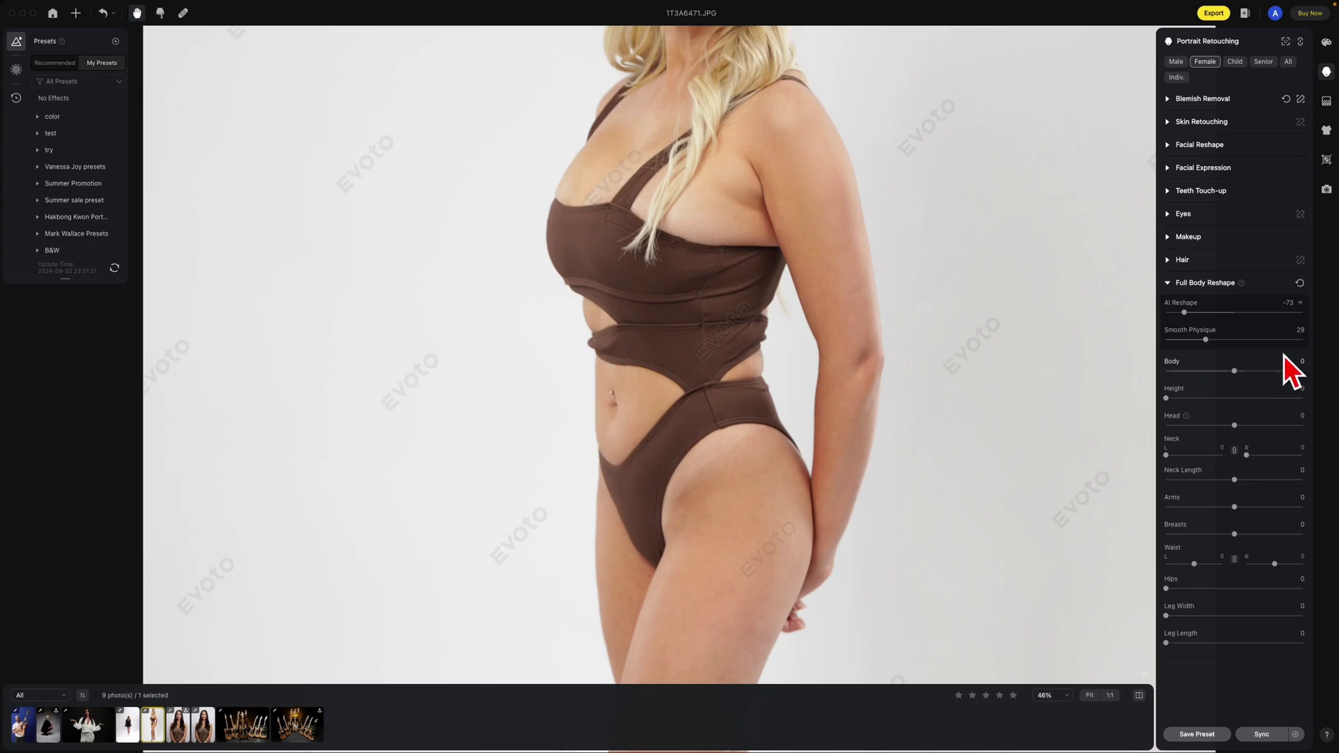
pyautogui.moveTo(1207, 340); pyautogui.dragTo(1302, 340)
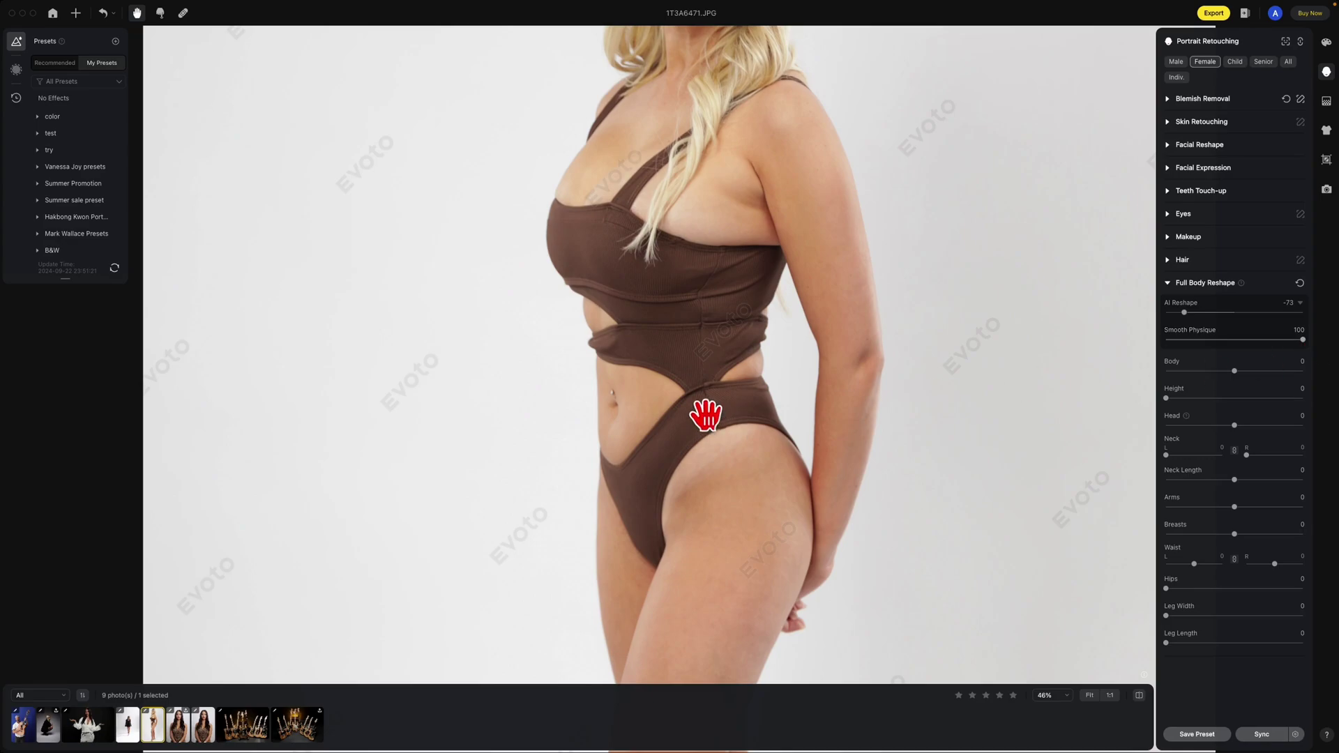
pyautogui.moveTo(1305, 341); pyautogui.dragTo(1267, 340)
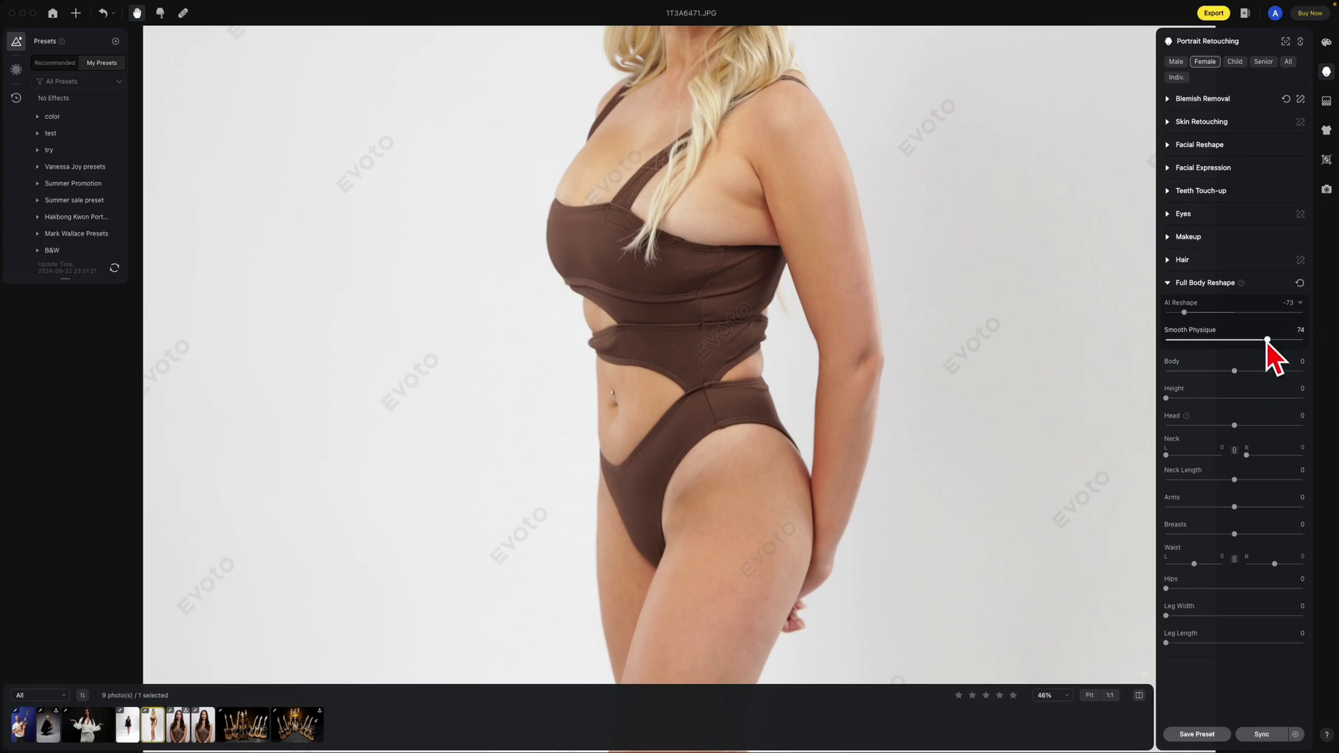